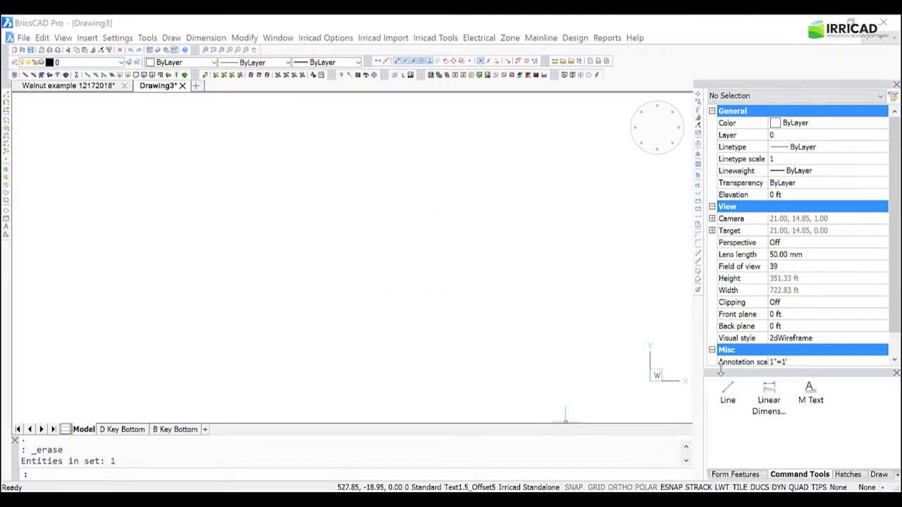
# Draw a rectangle with its first corner at 0,0, 602 ft wide and 310 ft high
pyautogui.click(6, 112)
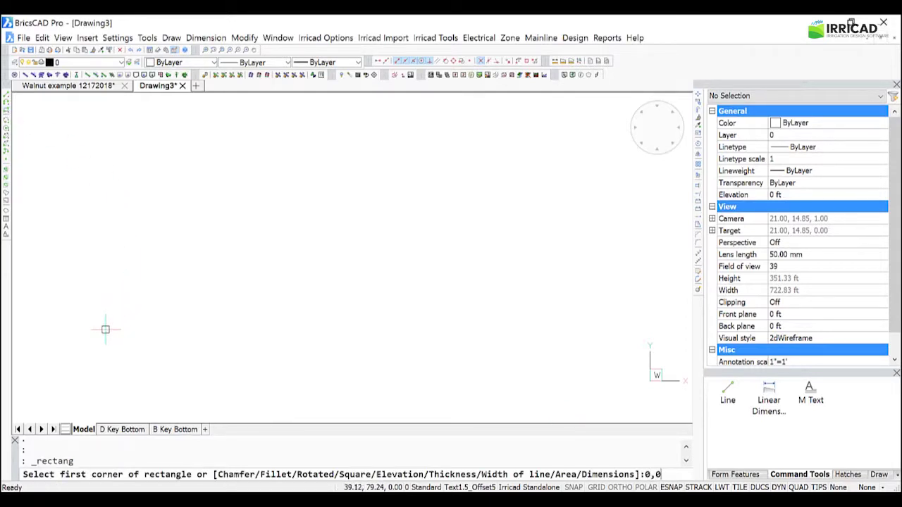
pyautogui.write('0,0')
pyautogui.press('Return')
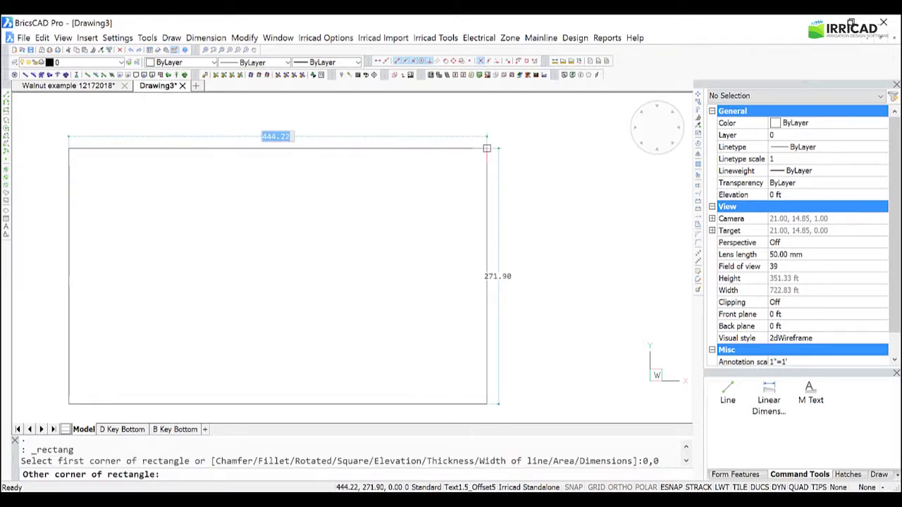
pyautogui.write('602')
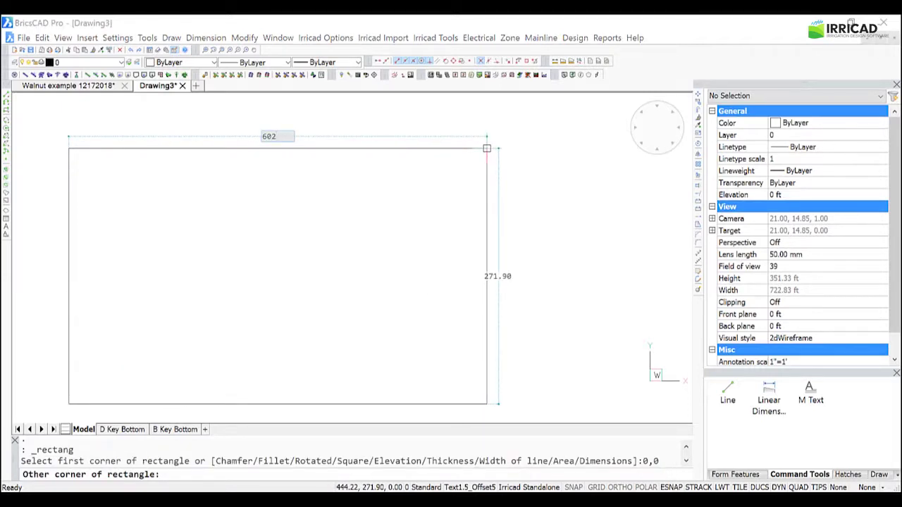
pyautogui.write(',')
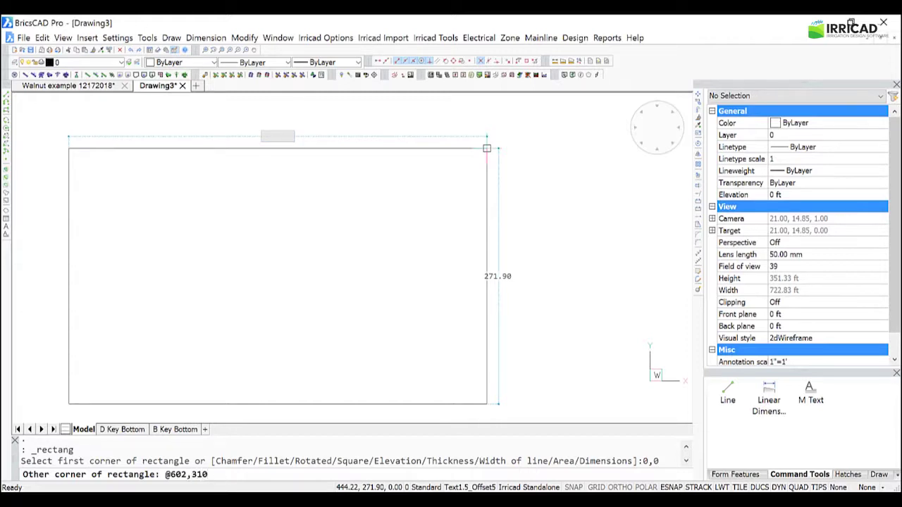
pyautogui.write('310')
pyautogui.press('Return')
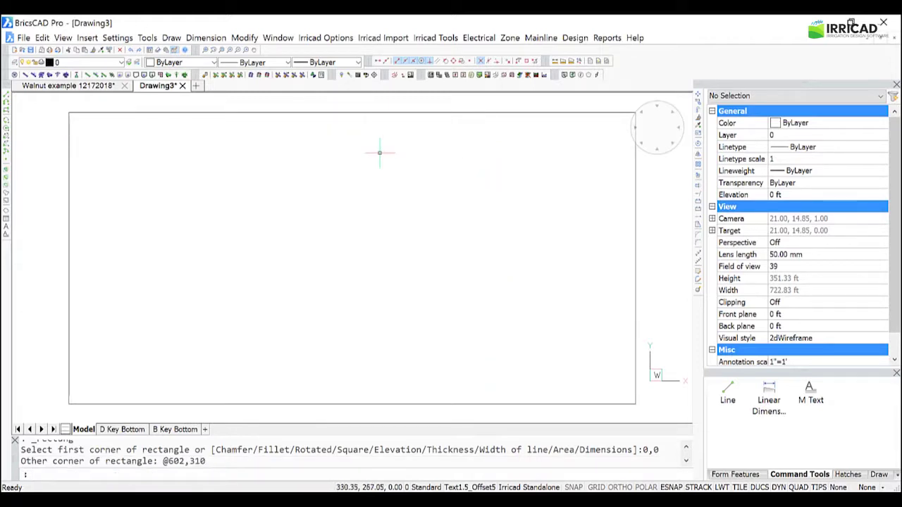
# Draw a vertical line about 157 ft long upward from 15,15 inside the rectangle
pyautogui.click(7, 97)
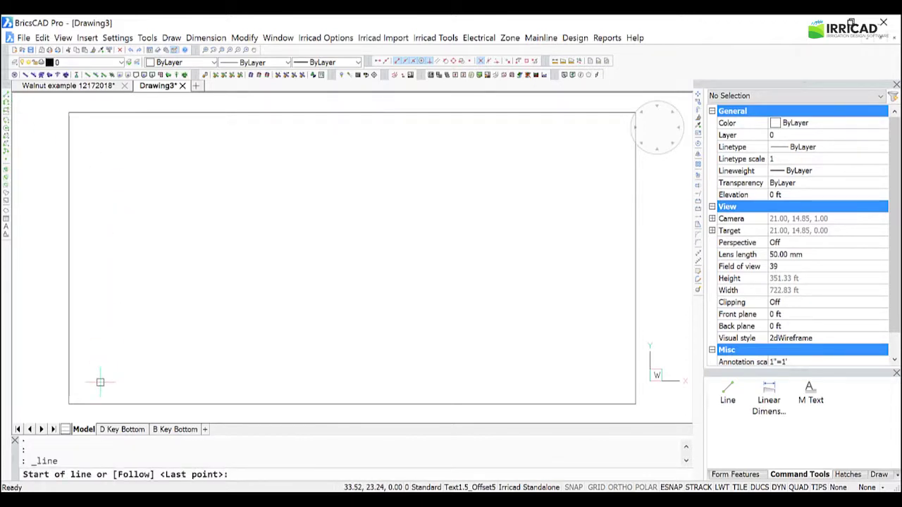
pyautogui.write('15,15')
pyautogui.press('Return')
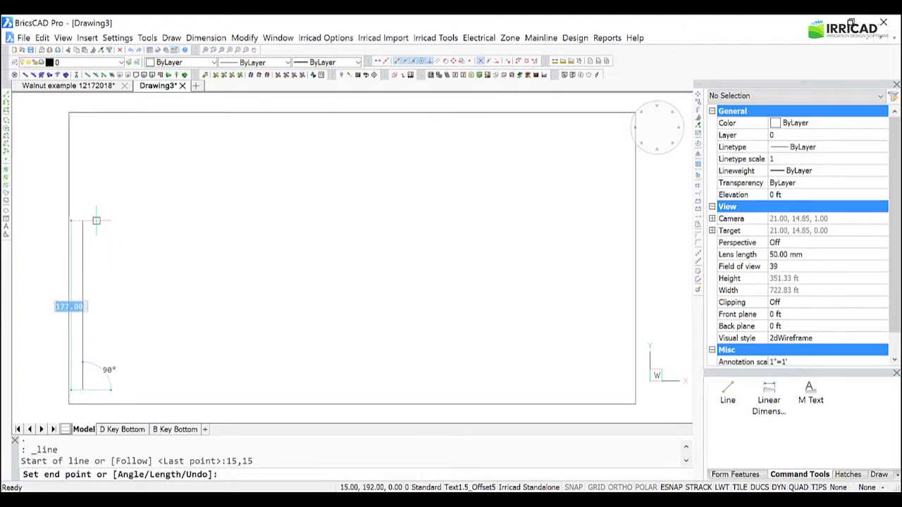
pyautogui.click(92, 242)
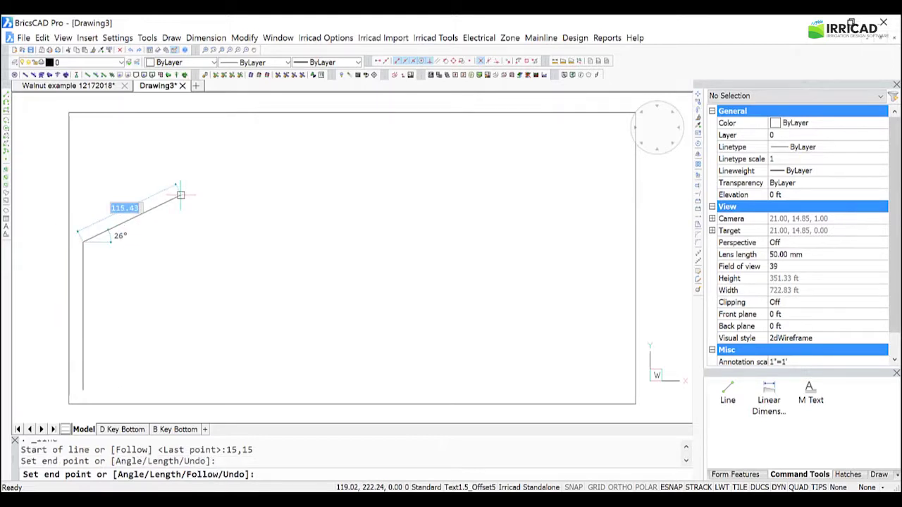
pyautogui.press('Return')
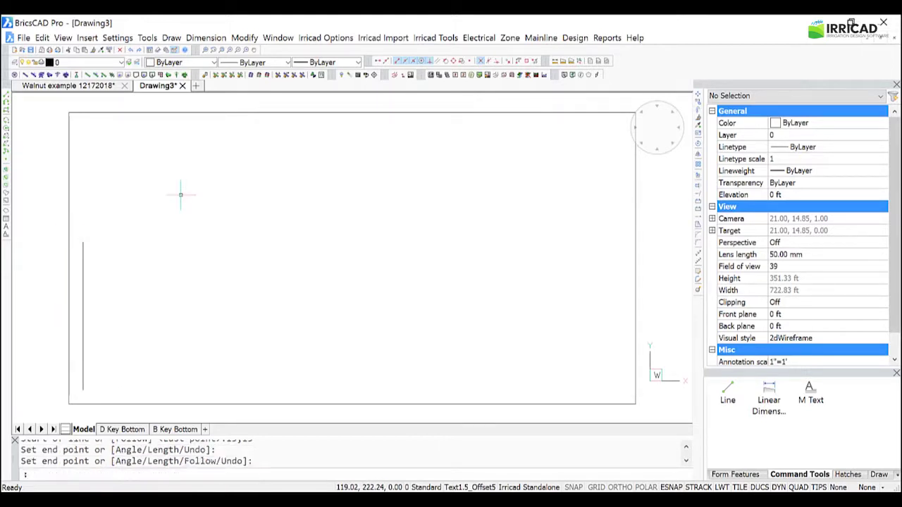
# Start a tree block from the boundary rectangle, with Circle as the tree type and a tree size of 2 ft
pyautogui.click(294, 113)
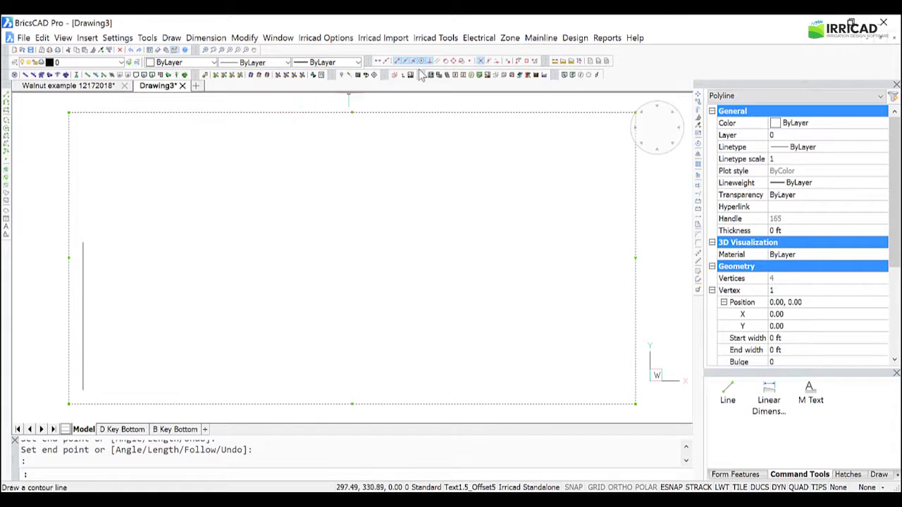
pyautogui.click(451, 38)
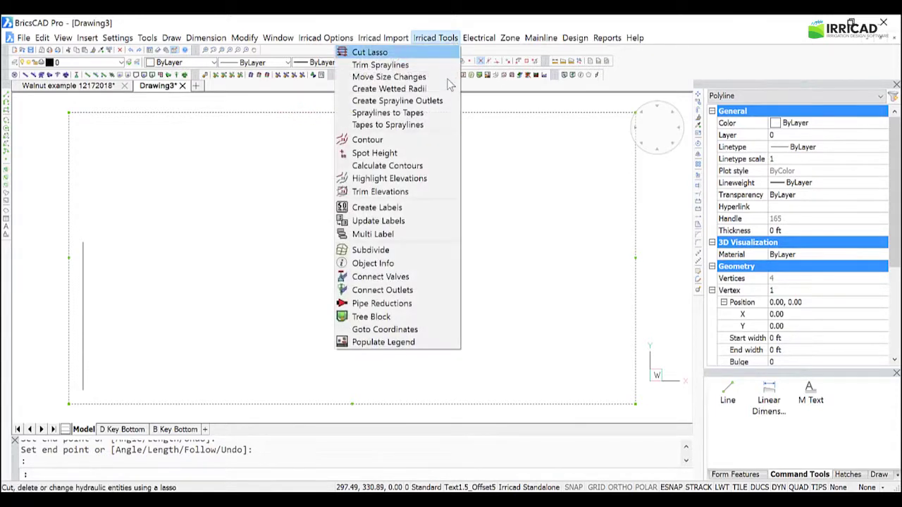
pyautogui.click(433, 321)
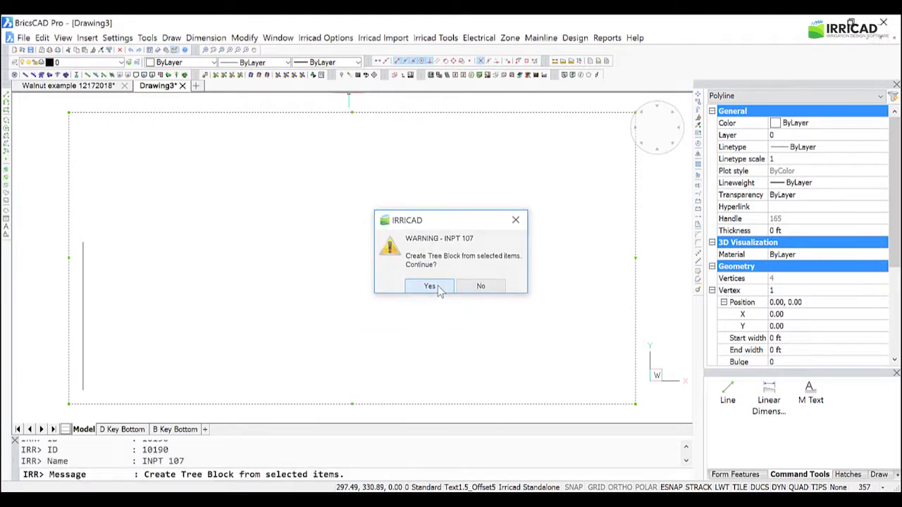
pyautogui.click(431, 287)
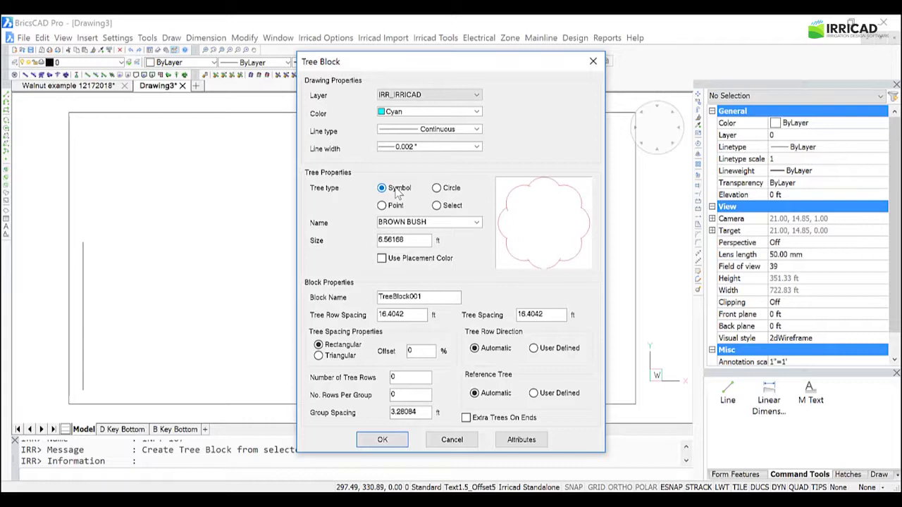
pyautogui.click(437, 189)
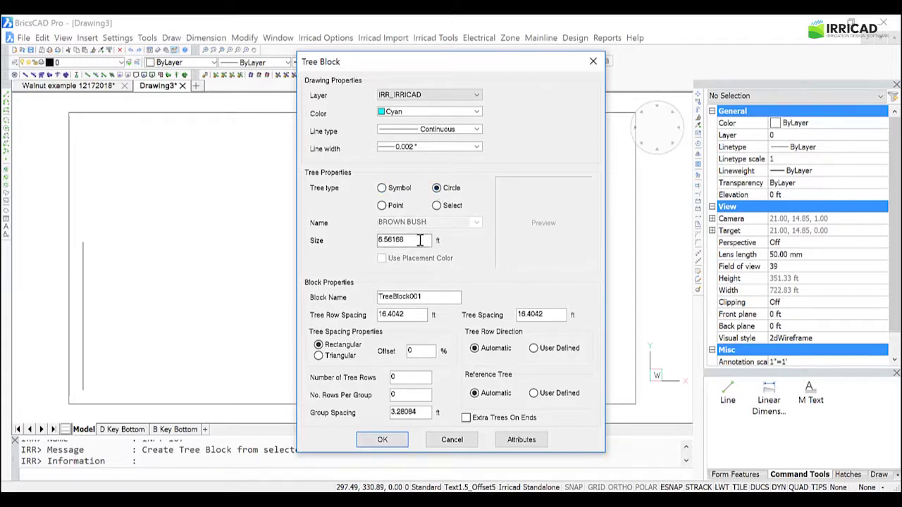
pyautogui.moveTo(421, 240); pyautogui.dragTo(354, 239)
pyautogui.write('2')
# Set the tree row spacing to 26 ft and tree spacing to 20 ft, with user-defined row direction and reference tree, and accept the block
pyautogui.moveTo(425, 315); pyautogui.dragTo(358, 308)
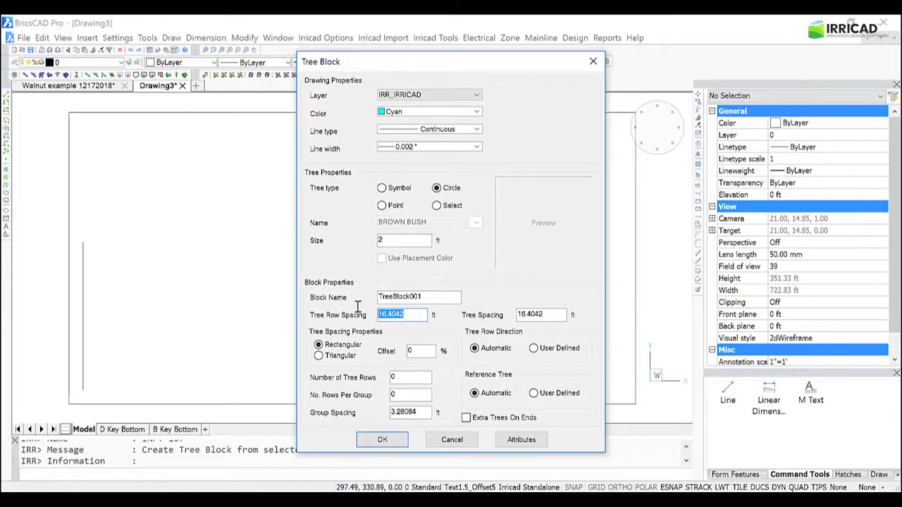
pyautogui.write('26')
pyautogui.moveTo(557, 315); pyautogui.dragTo(475, 318)
pyautogui.write('2')
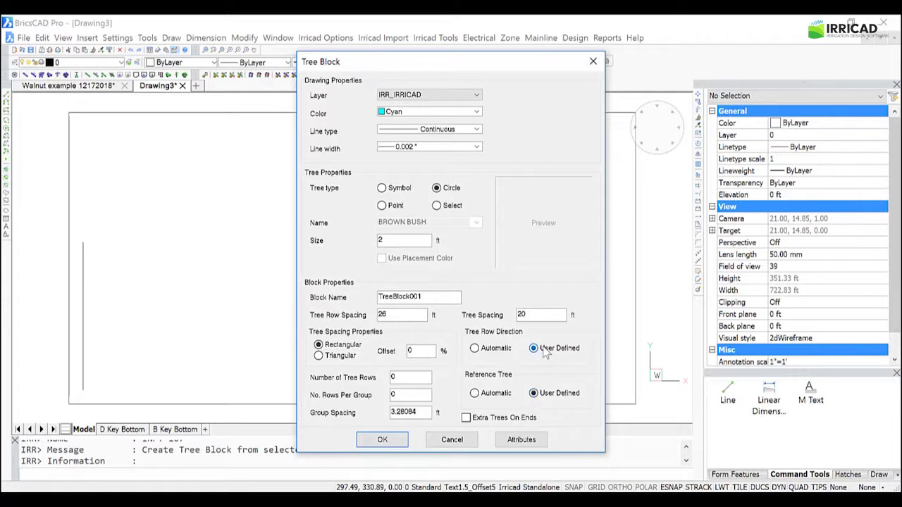
pyautogui.click(382, 440)
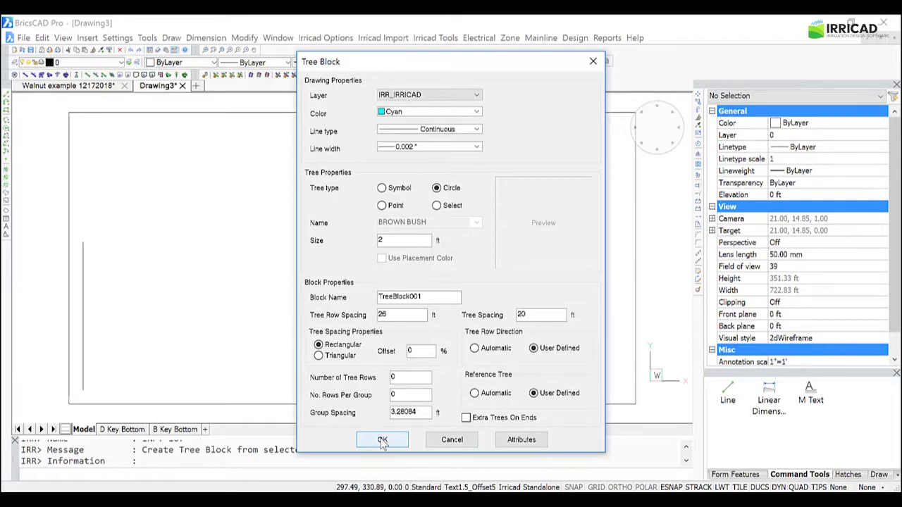
pyautogui.click(382, 440)
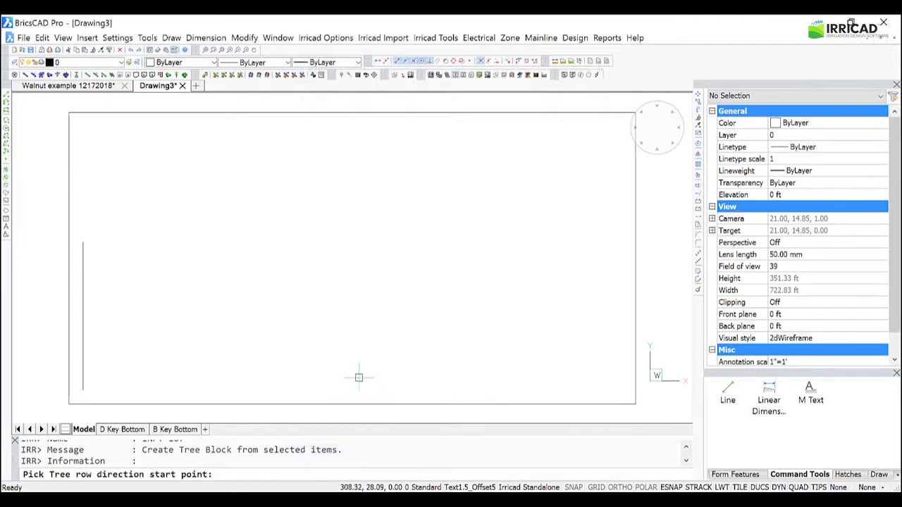
# Align the tree rows with the vertical line from its lower to its upper end, and place the reference tree at its lower end
pyautogui.click(83, 390)
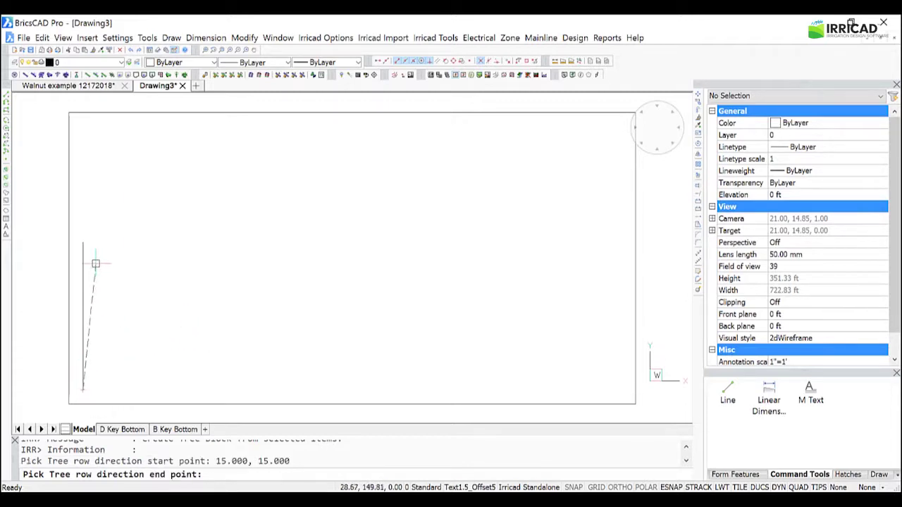
pyautogui.click(83, 243)
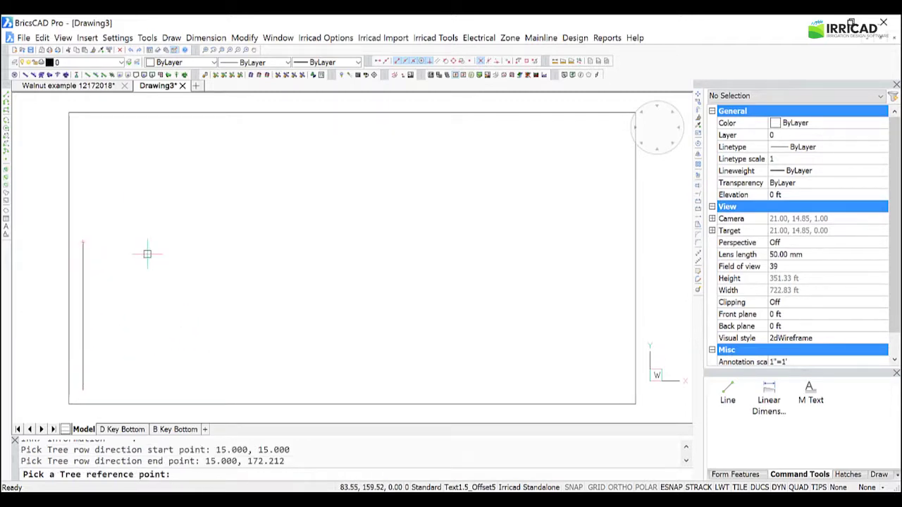
pyautogui.click(83, 390)
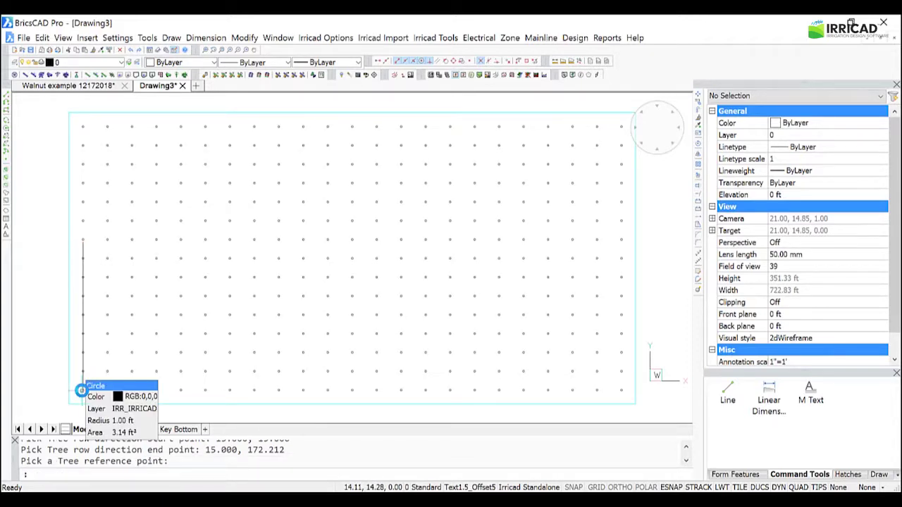
# Draw a diagonal line across the tree block from the lower edge right of centre to near the upper-left corner, ending between trees
pyautogui.click(8, 99)
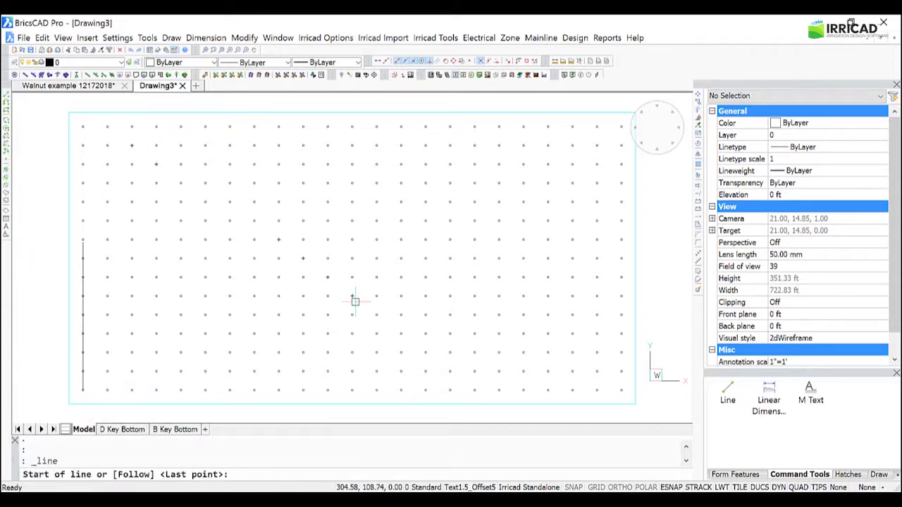
pyautogui.click(450, 384)
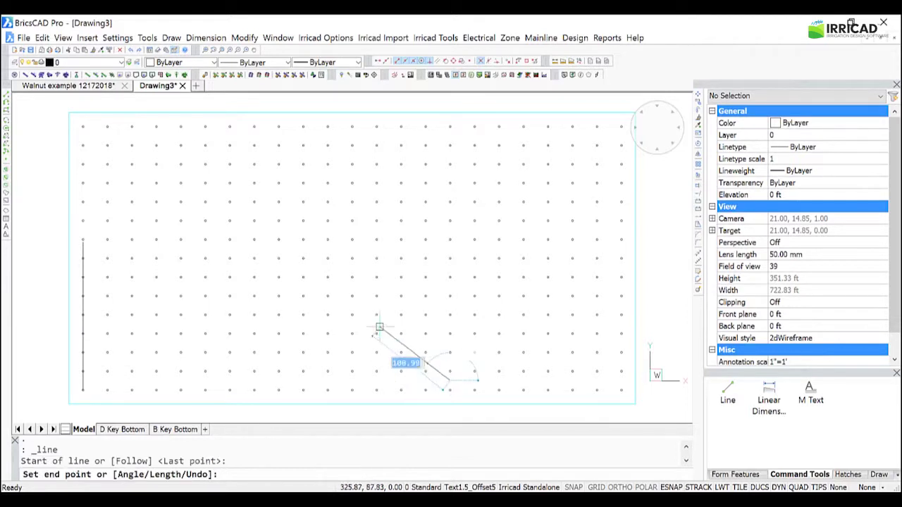
pyautogui.click(130, 135)
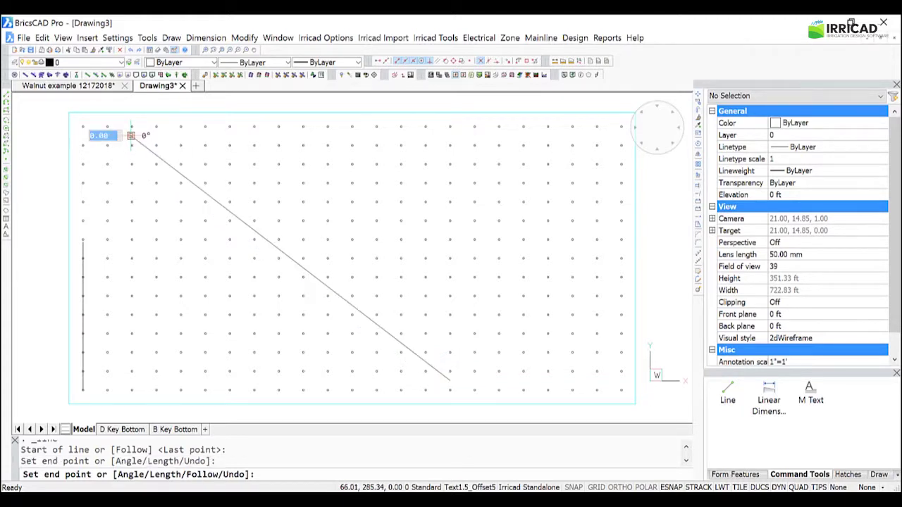
pyautogui.rightClick(284, 90)
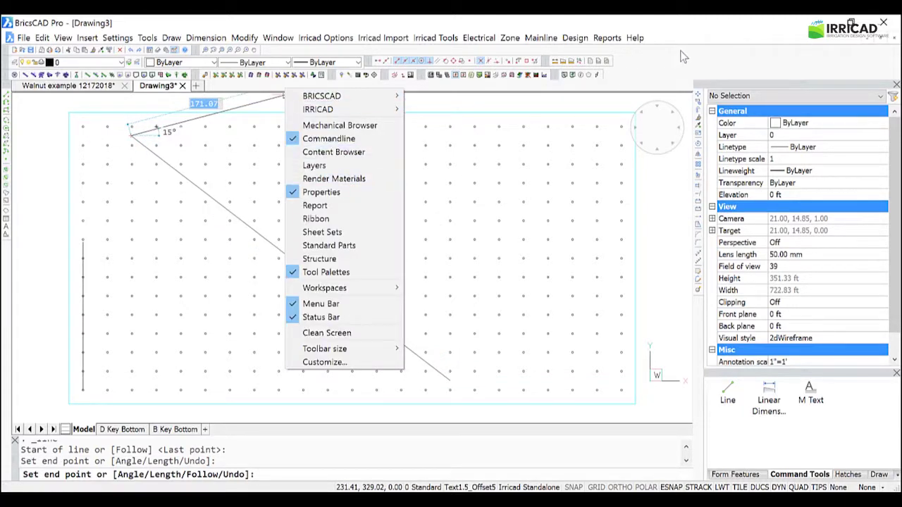
pyautogui.click(662, 76)
pyautogui.press('Return')
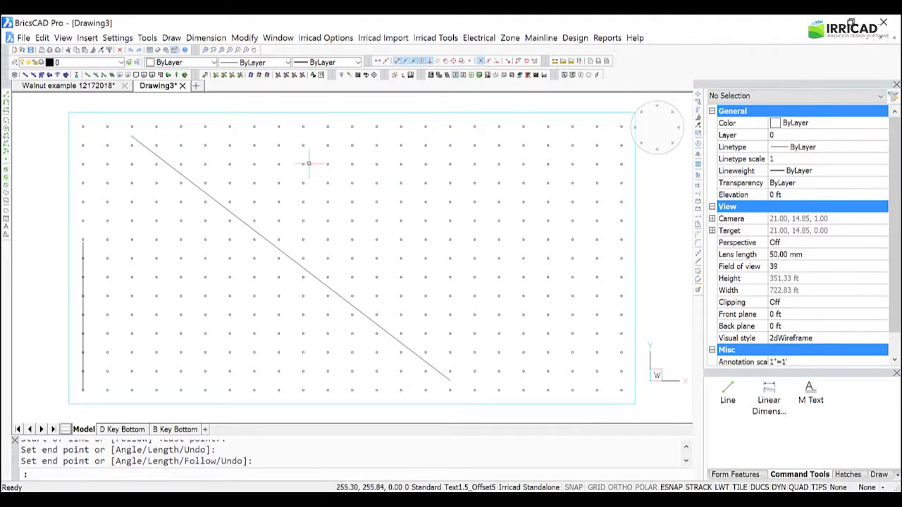
# Start a spray irrigation block from the tree block boundary and choose the Nelson R2000 ACME sprinkler
pyautogui.click(344, 111)
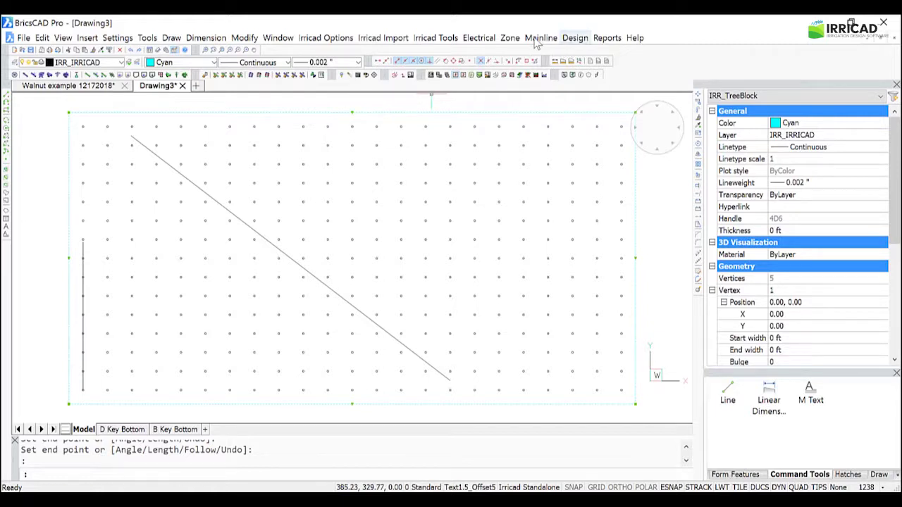
pyautogui.click(512, 39)
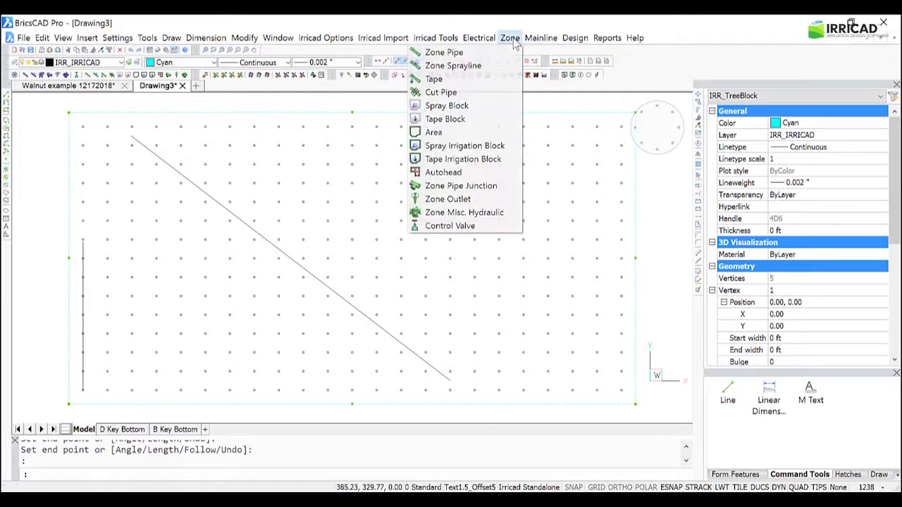
pyautogui.click(506, 146)
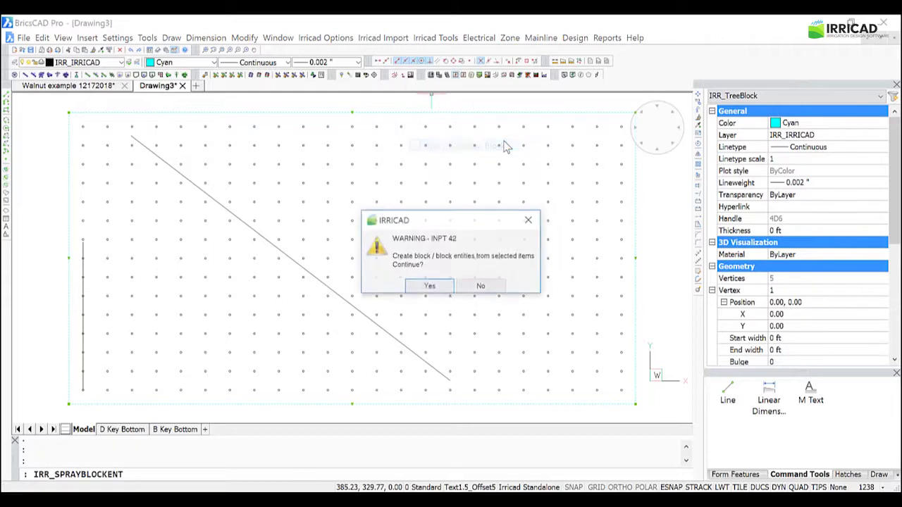
pyautogui.click(430, 287)
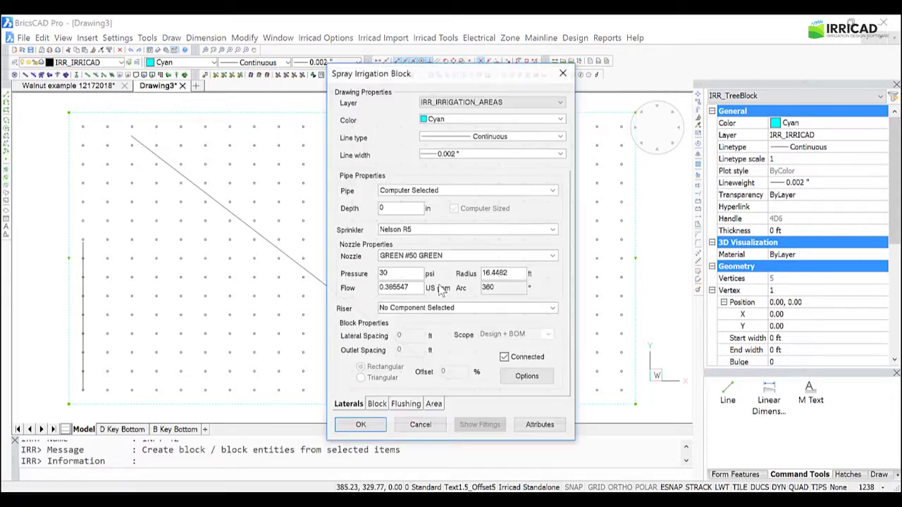
pyautogui.click(554, 230)
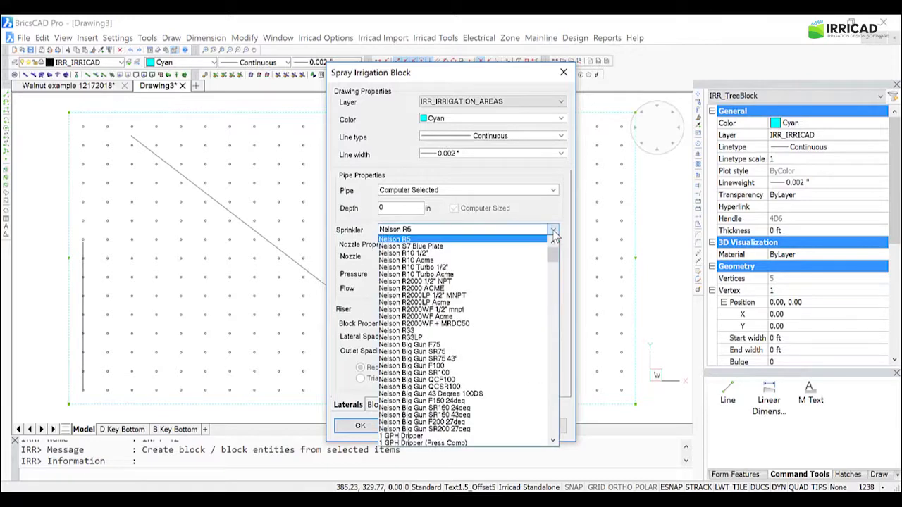
pyautogui.click(445, 289)
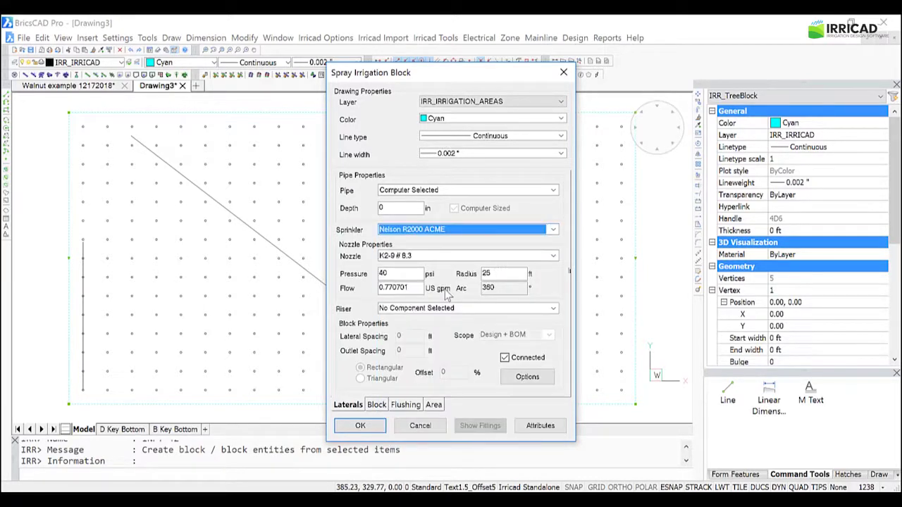
# Choose the K2-15 #10 nozzle for the sprinkler and set its pressure to 35 psi
pyautogui.click(425, 258)
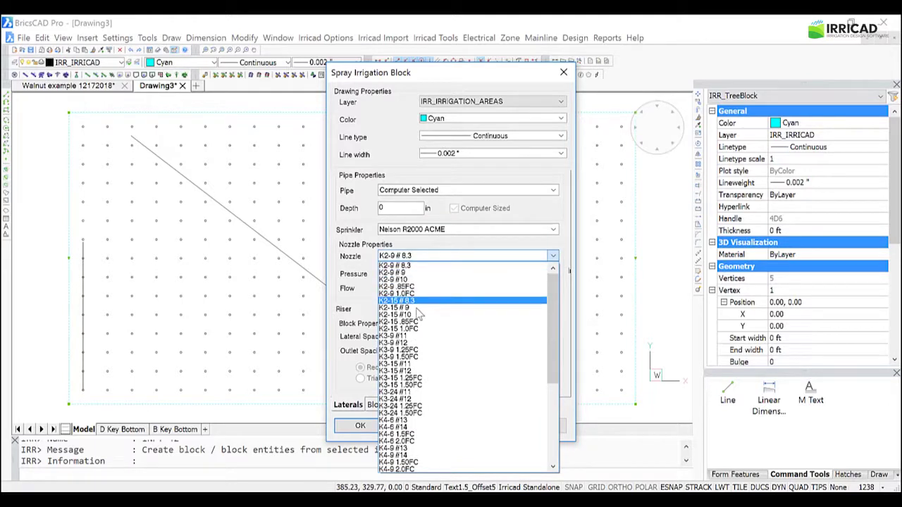
pyautogui.click(417, 317)
pyautogui.press('Tab')
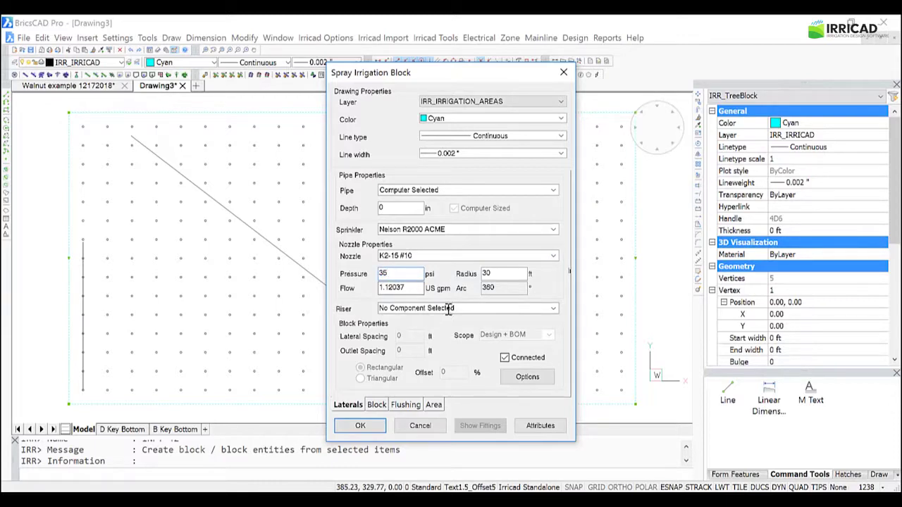
pyautogui.press('Tab')
# Assign the R2000 3/4" RISER For Acme Adapter as the riser and turn off the Connected option
pyautogui.click(553, 314)
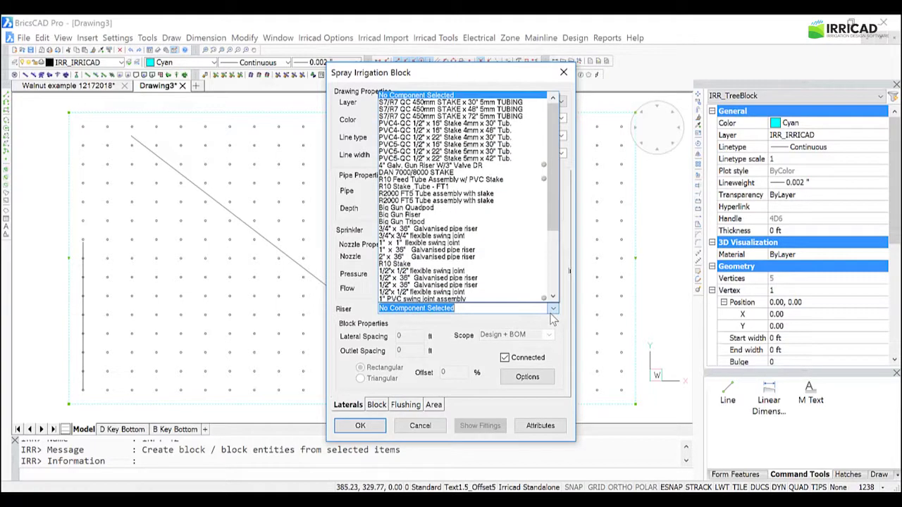
pyautogui.moveTo(561, 213); pyautogui.dragTo(553, 261)
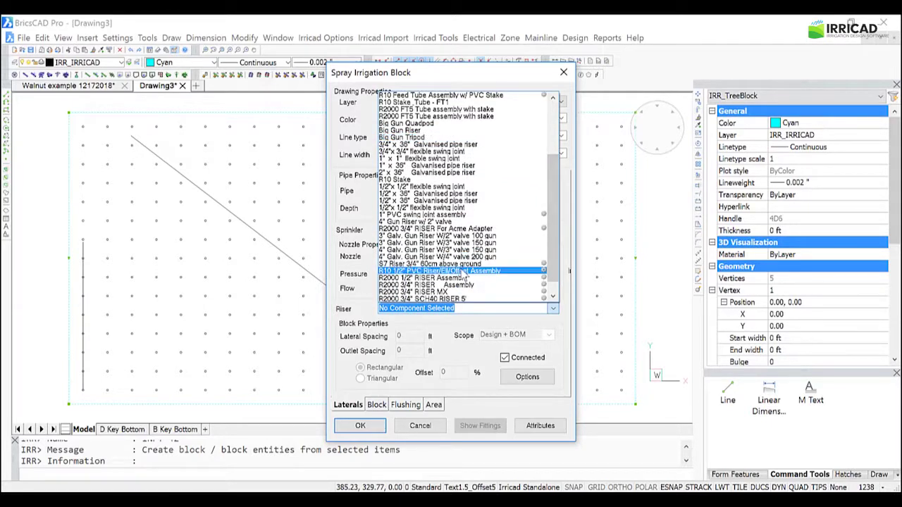
pyautogui.click(447, 231)
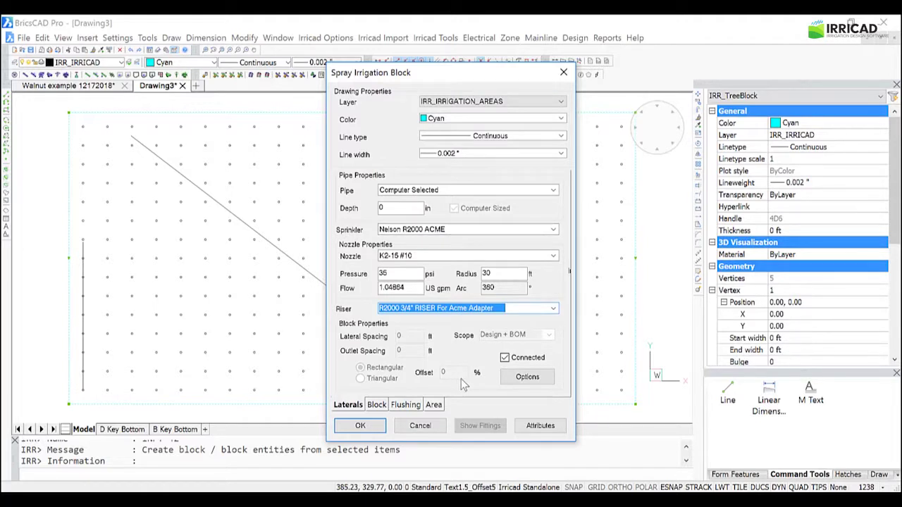
pyautogui.click(505, 358)
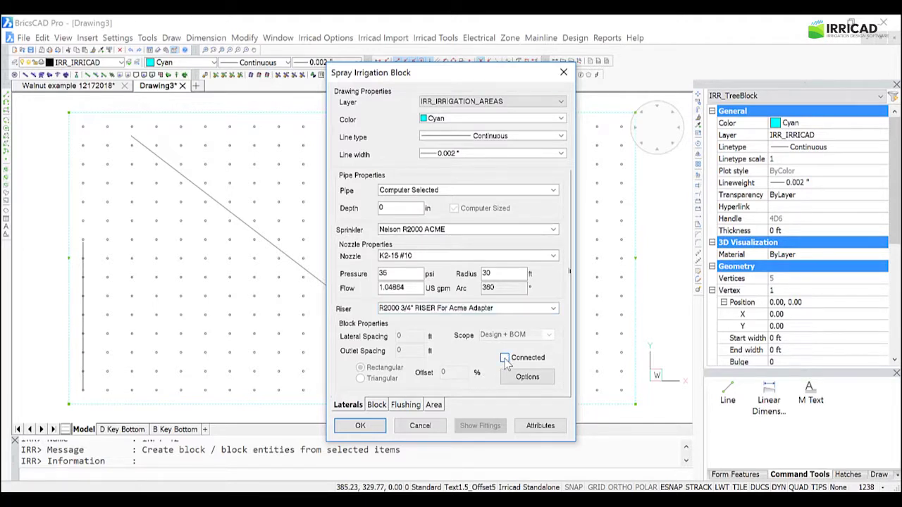
# Adjust the outlet interval in trees in the tree block options, with outlets on every tree row and a 50% tree-to-tree offset
pyautogui.click(534, 380)
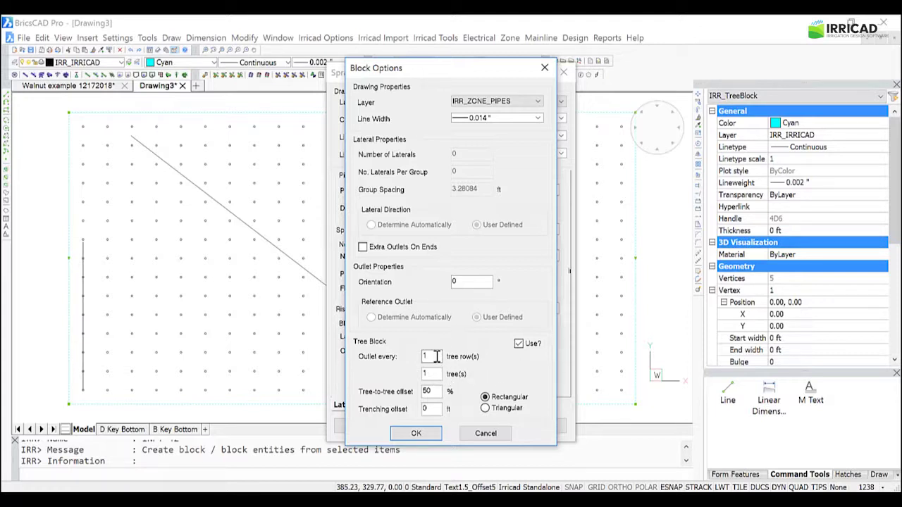
pyautogui.doubleClick(436, 375)
pyautogui.click(418, 434)
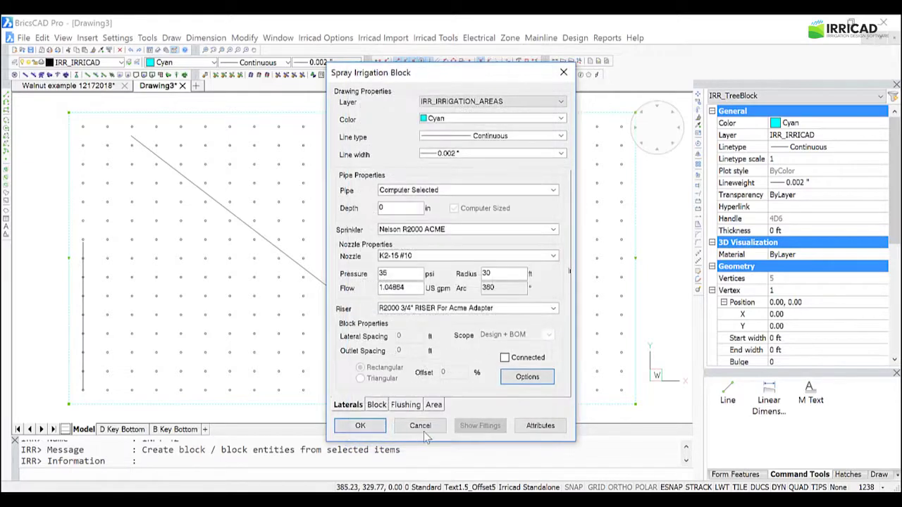
# Accept the spray block, align its laterals with the diagonal line from lower to upper end, and use the lower end as reference point
pyautogui.click(360, 425)
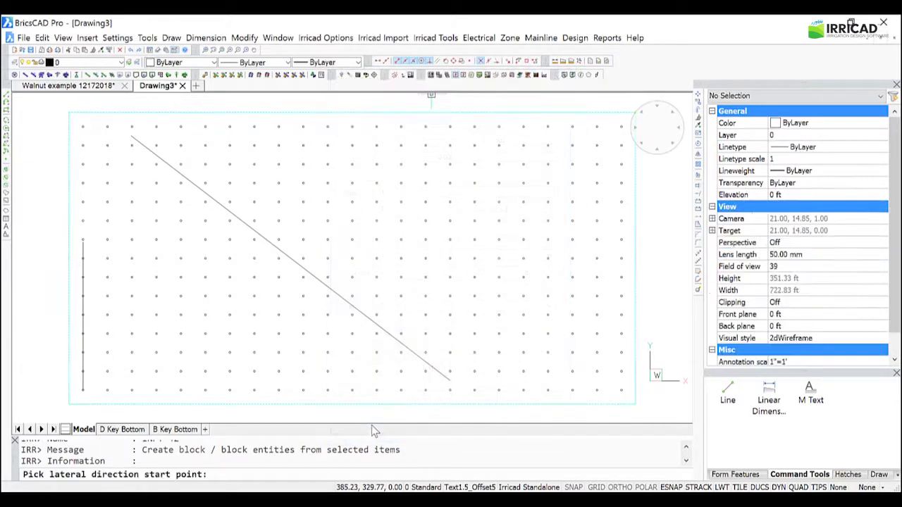
pyautogui.click(450, 383)
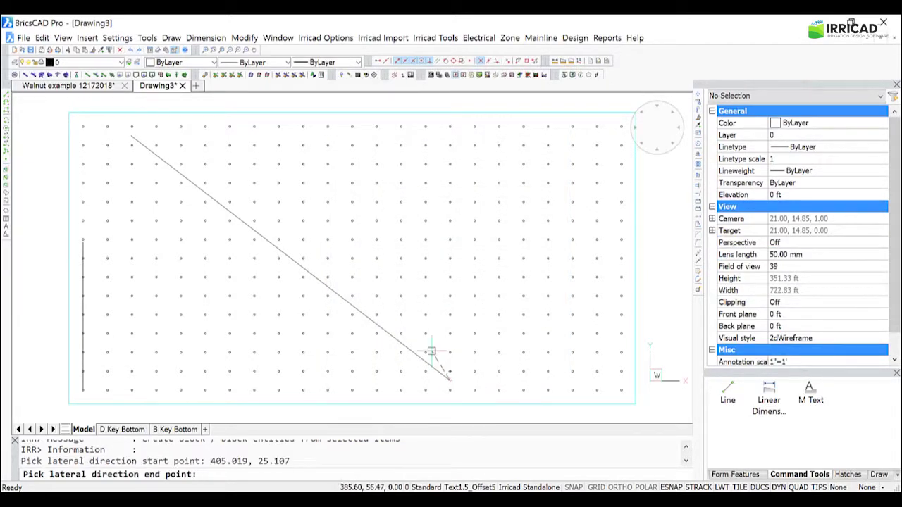
pyautogui.click(131, 136)
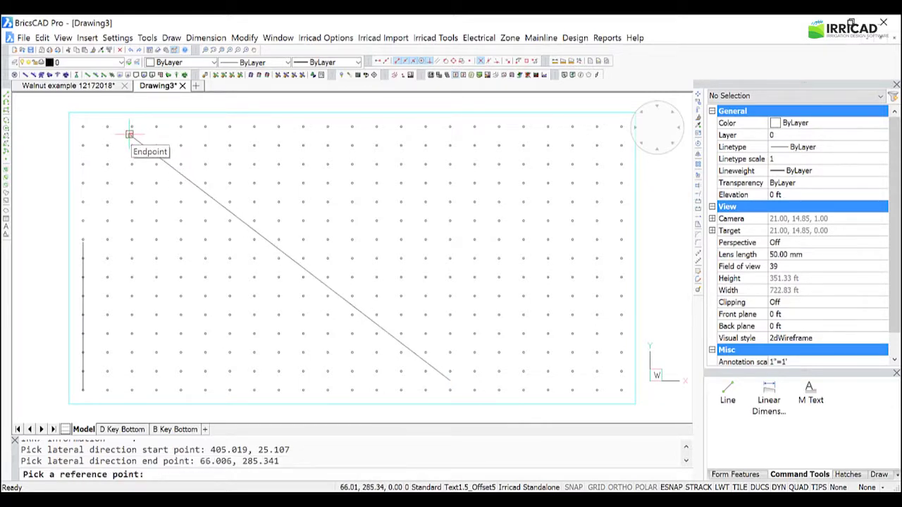
pyautogui.click(450, 380)
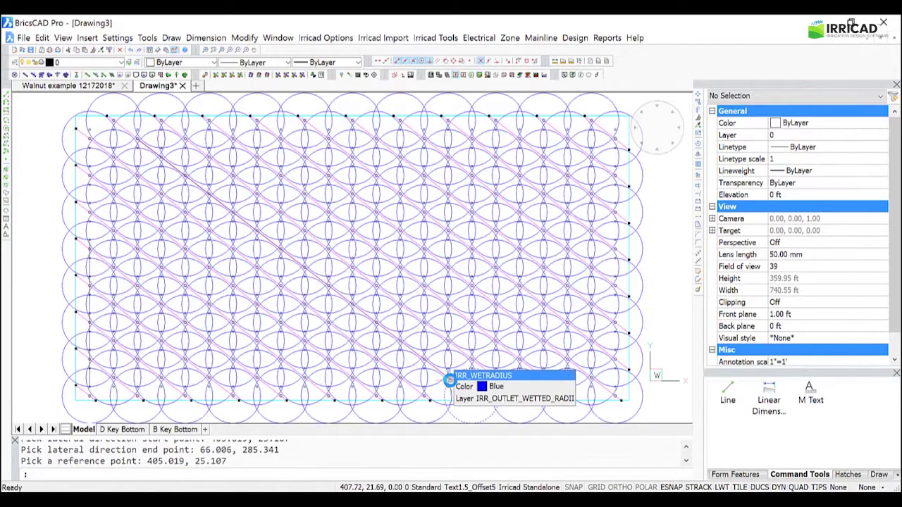
# Turn off the IRR_OUTLET_WETTED_RADII layer to hide the sprinklers' wetted circles
pyautogui.click(14, 62)
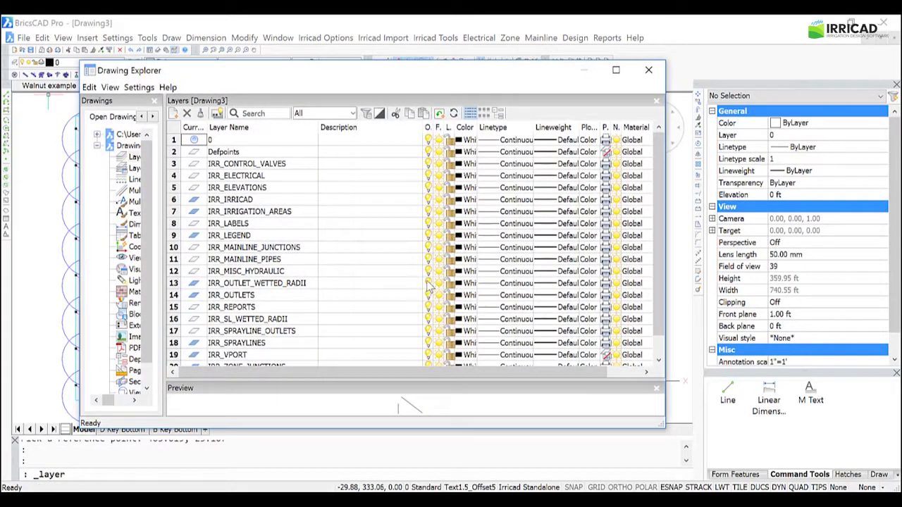
pyautogui.click(430, 289)
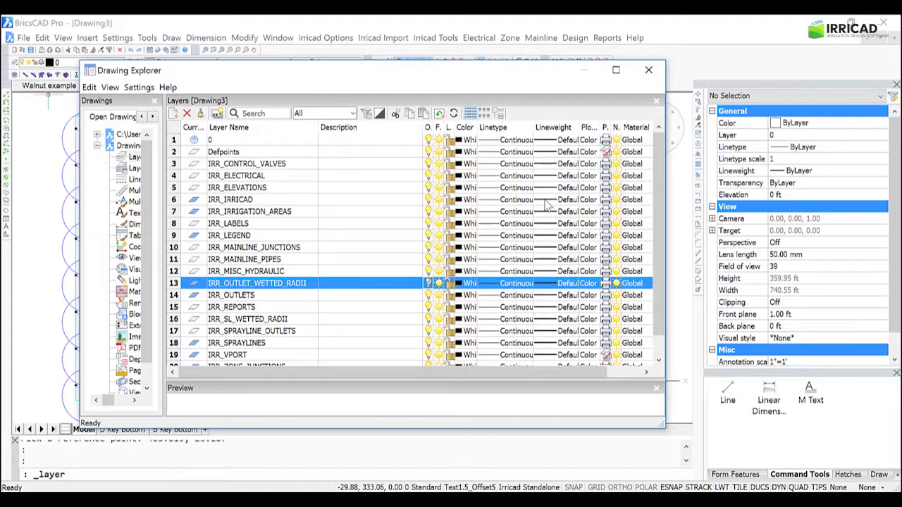
pyautogui.click(649, 70)
pyautogui.scroll(4, 423, 243)
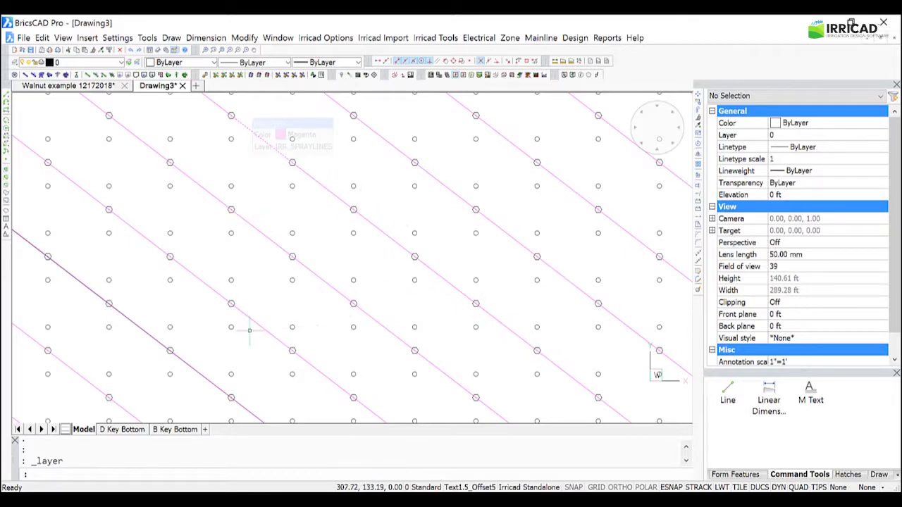
pyautogui.click(143, 329)
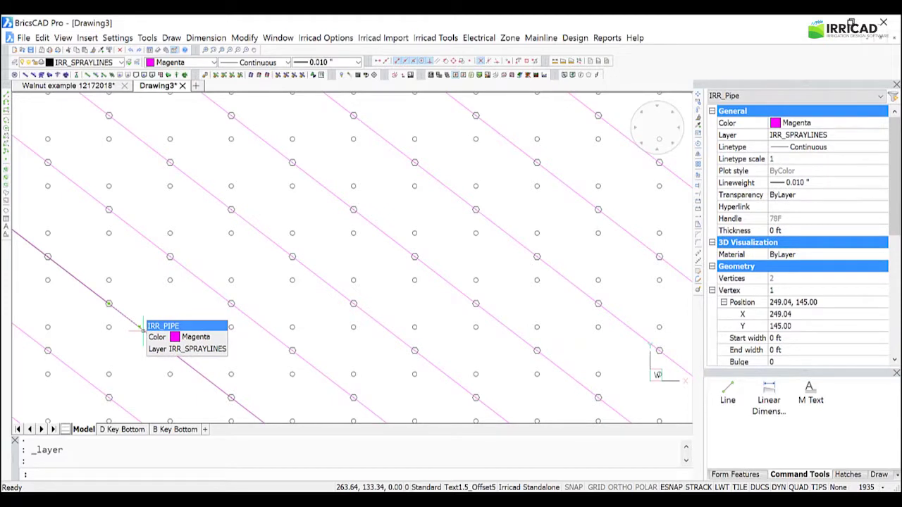
pyautogui.press('Escape')
pyautogui.click(154, 338)
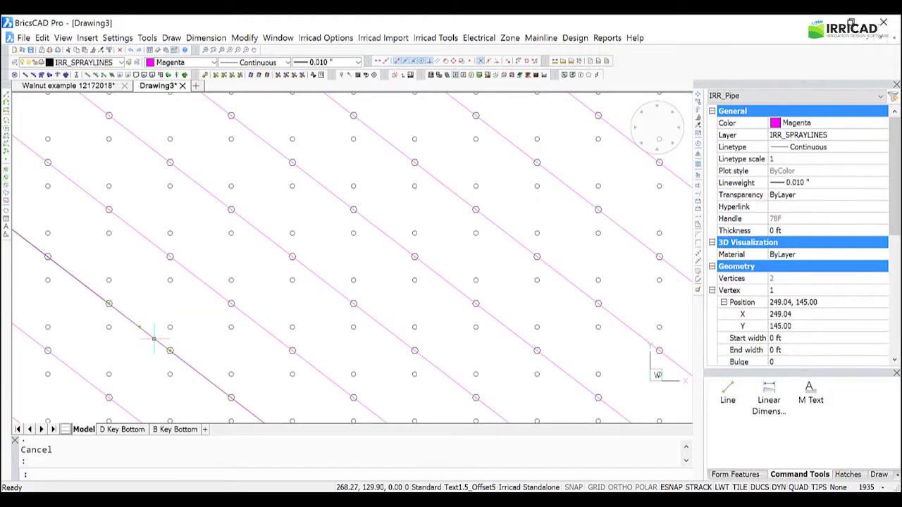
pyautogui.press('Escape')
pyautogui.moveTo(155, 338)
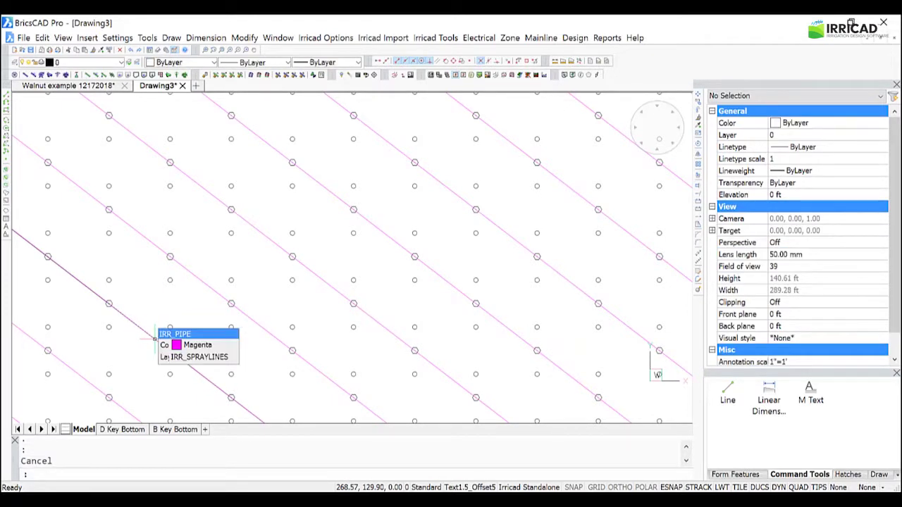
pyautogui.press('Tab')
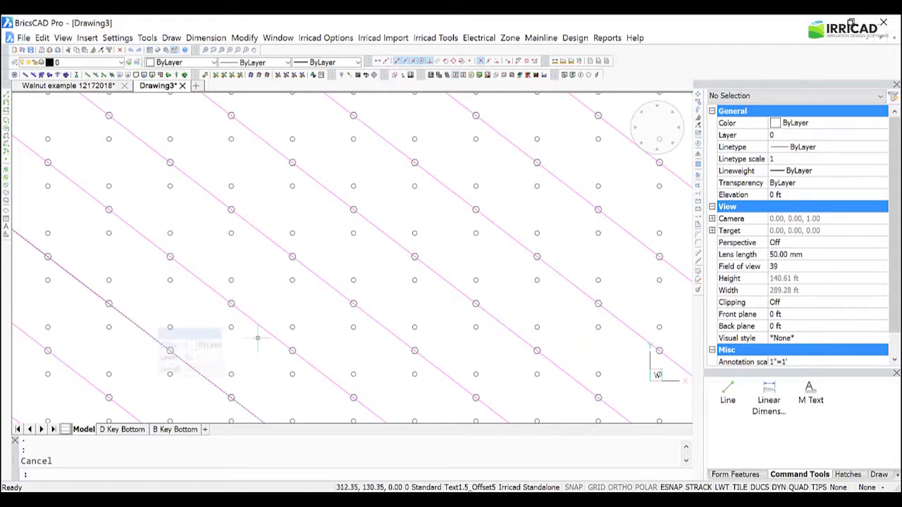
# Delete the vertical guide line near the block's edge and the diagonal guide line across the block
pyautogui.scroll(-6, 109, 353)
pyautogui.scroll(6, 65, 338)
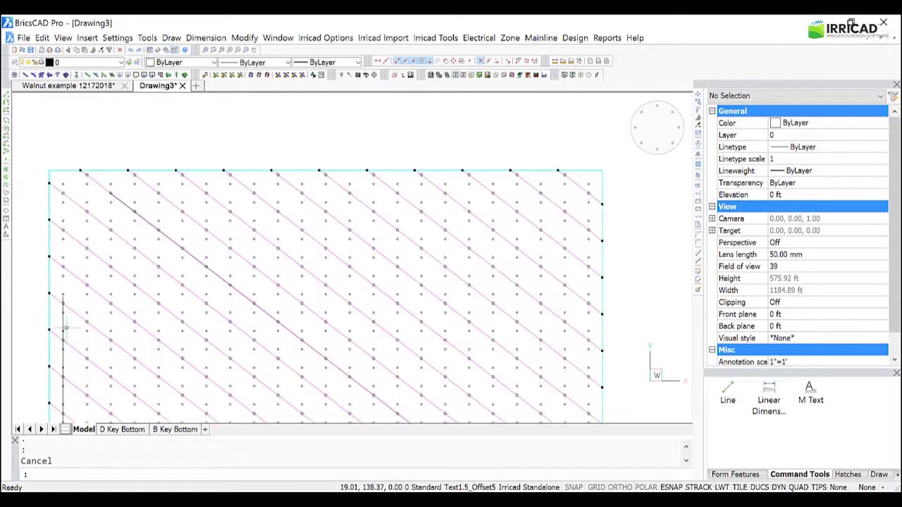
pyautogui.click(66, 259)
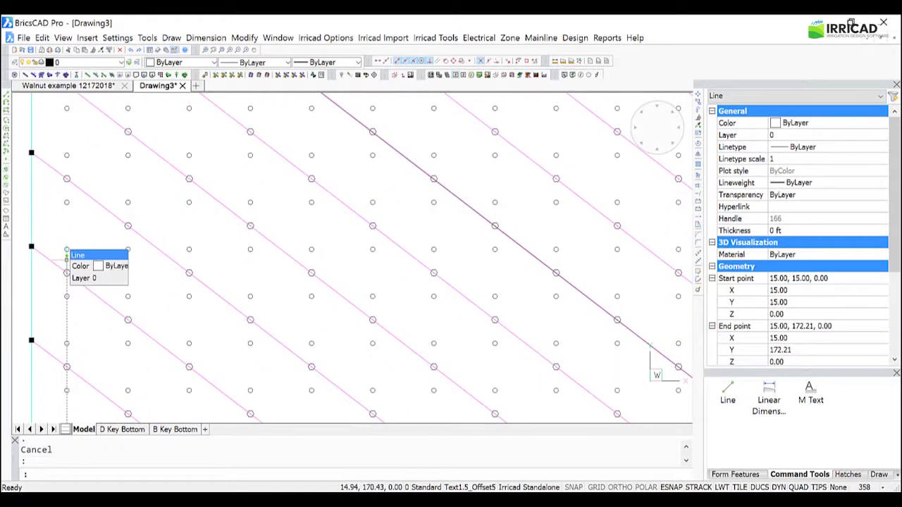
pyautogui.press('Delete')
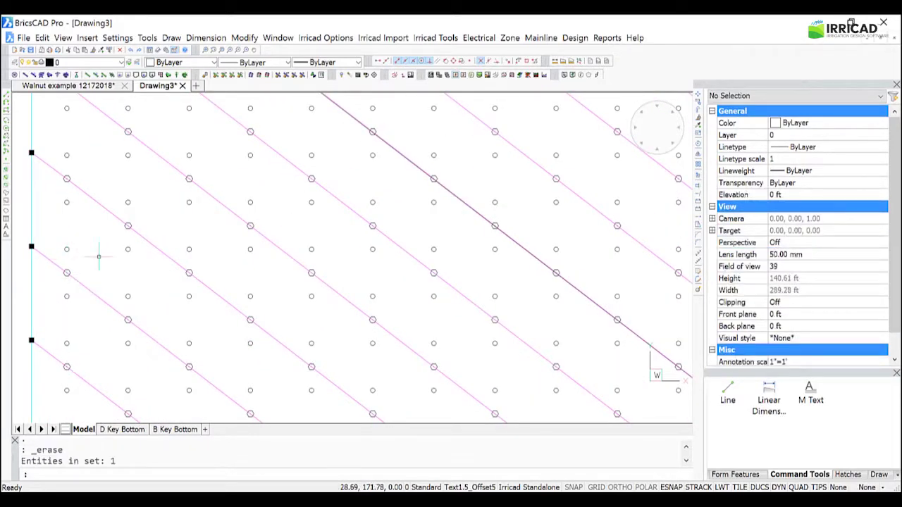
pyautogui.click(397, 150)
pyautogui.press('Escape')
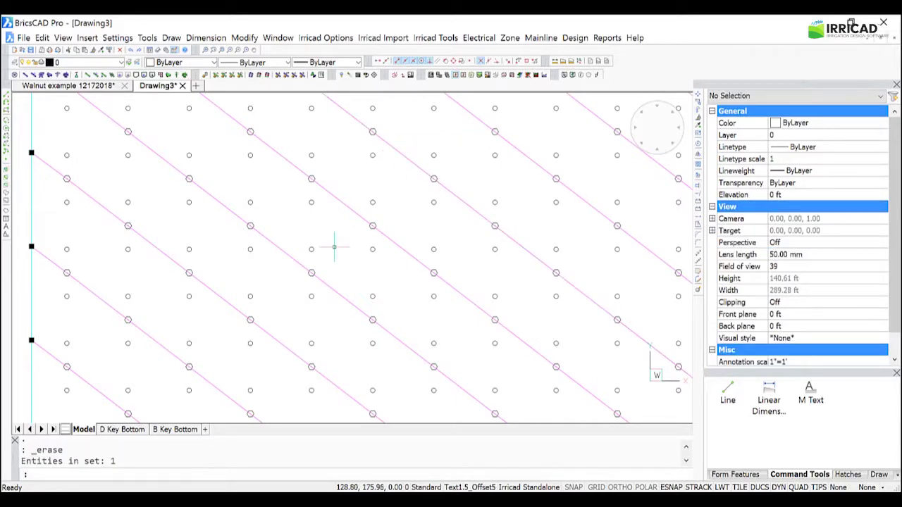
pyautogui.scroll(4, 336, 243)
pyautogui.scroll(-3, 393, 255)
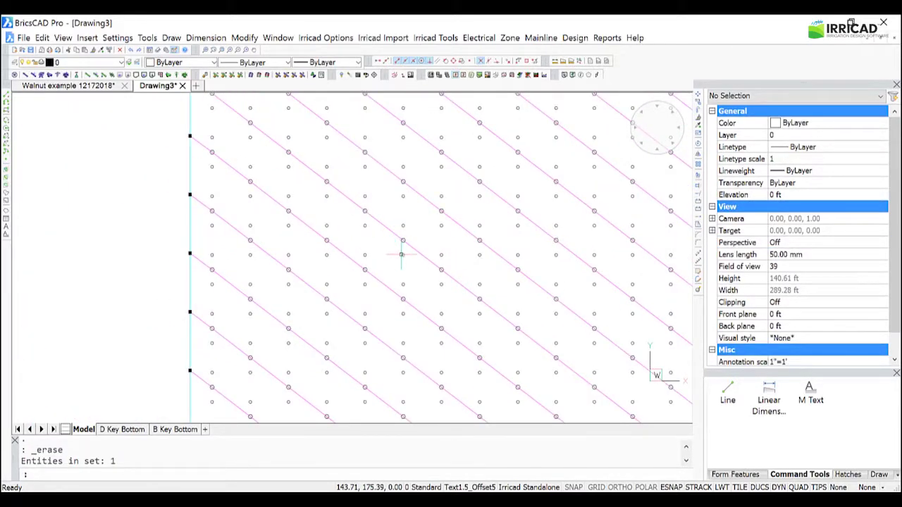
pyautogui.scroll(-2, 394, 255)
pyautogui.moveTo(517, 248); pyautogui.dragTo(370, 244, button='middle')
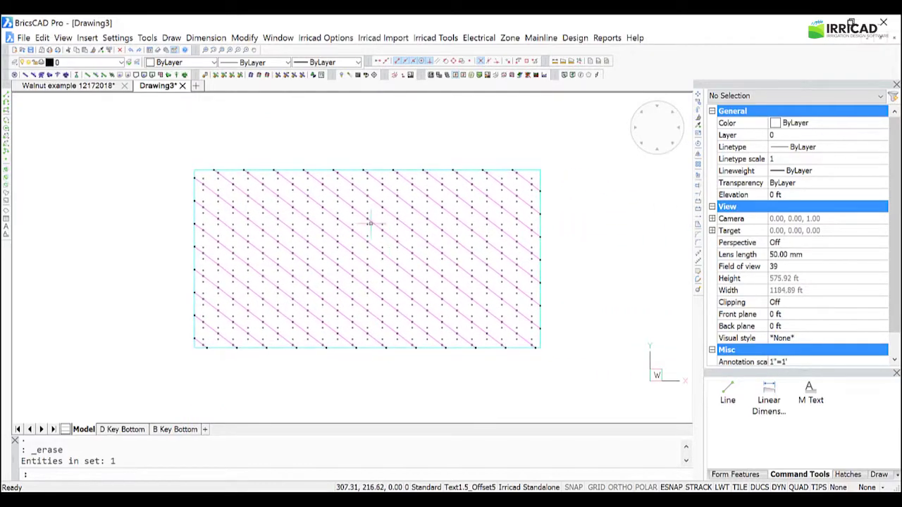
pyautogui.scroll(2, 367, 253)
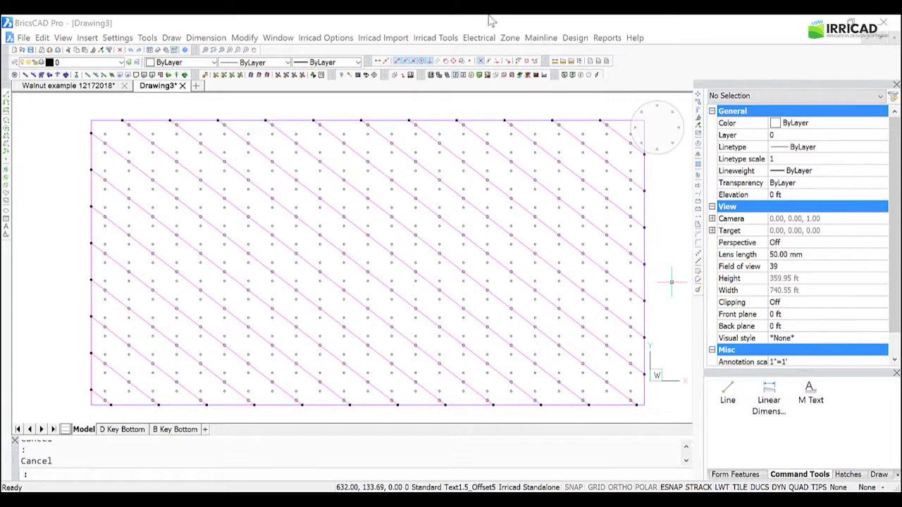
pyautogui.click(511, 39)
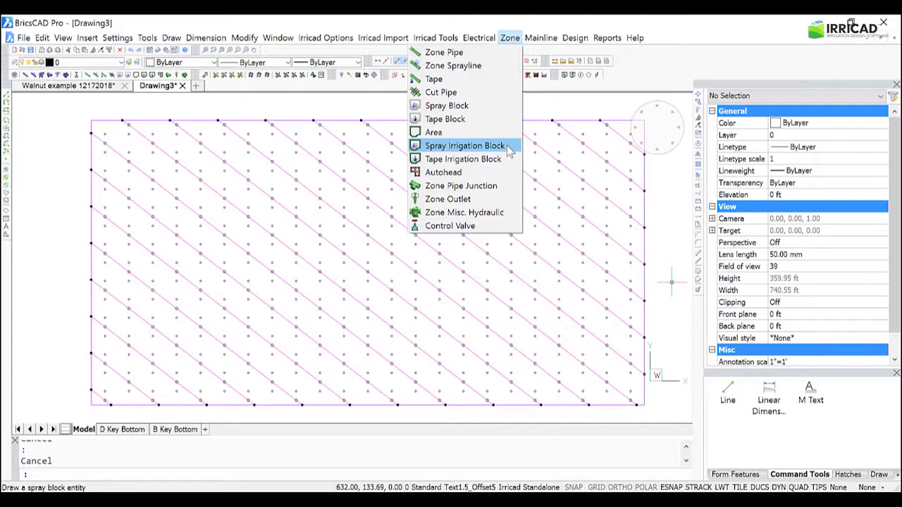
pyautogui.click(657, 71)
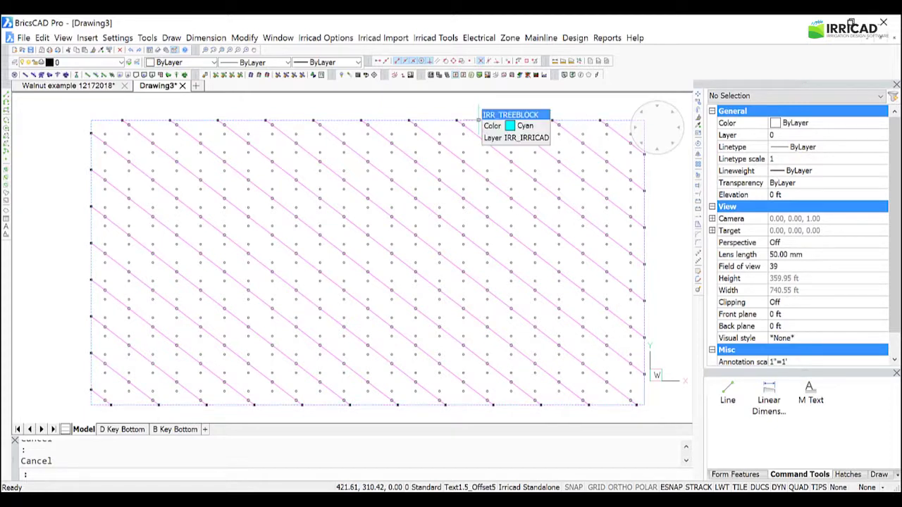
# Try to explode the tree block
pyautogui.click(478, 120)
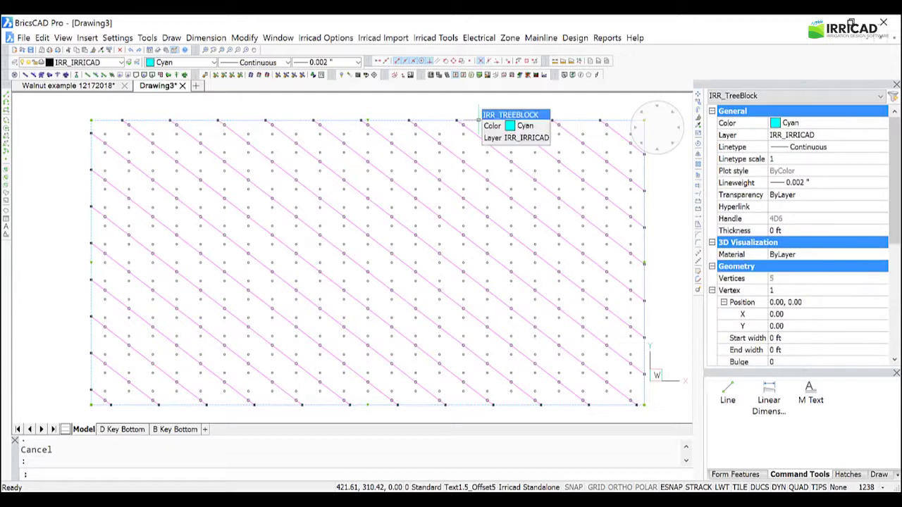
pyautogui.click(698, 290)
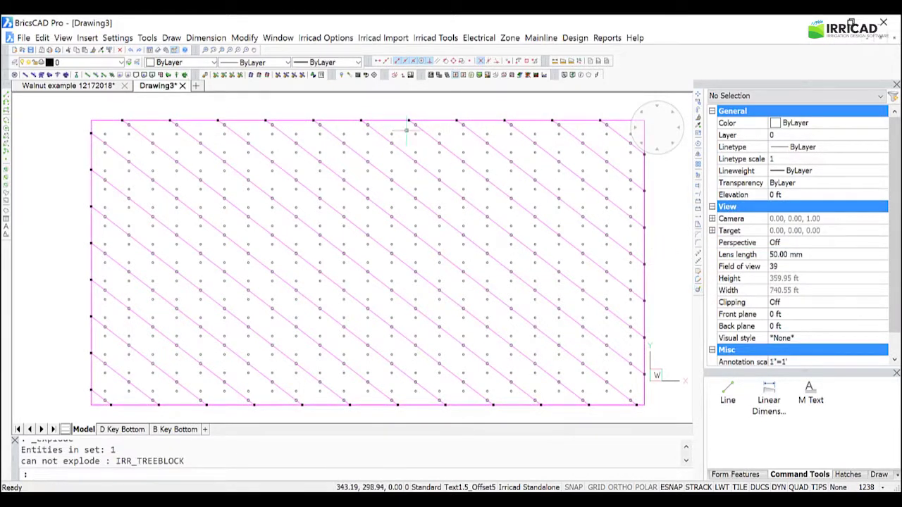
# Select the pipe ends along the block's upper edge and delete those matching a sample end pipe by type and pipe
pyautogui.click(76, 128)
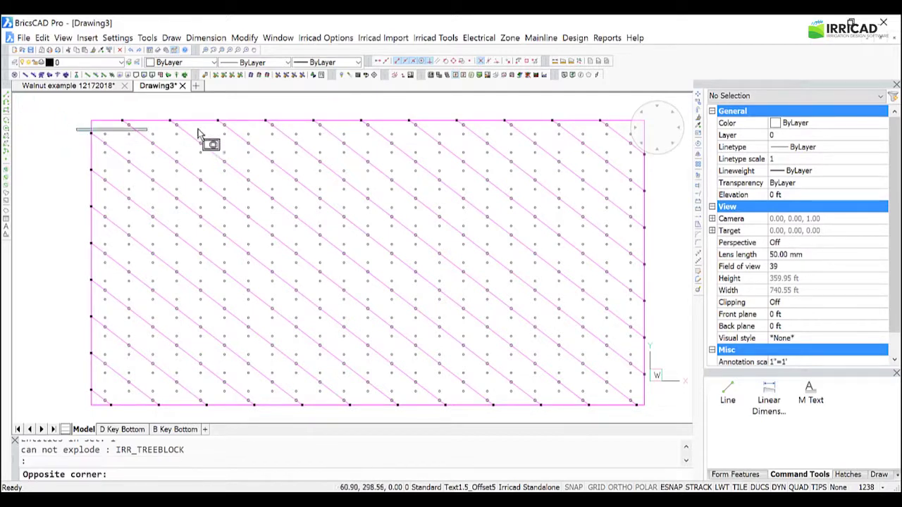
pyautogui.click(618, 114)
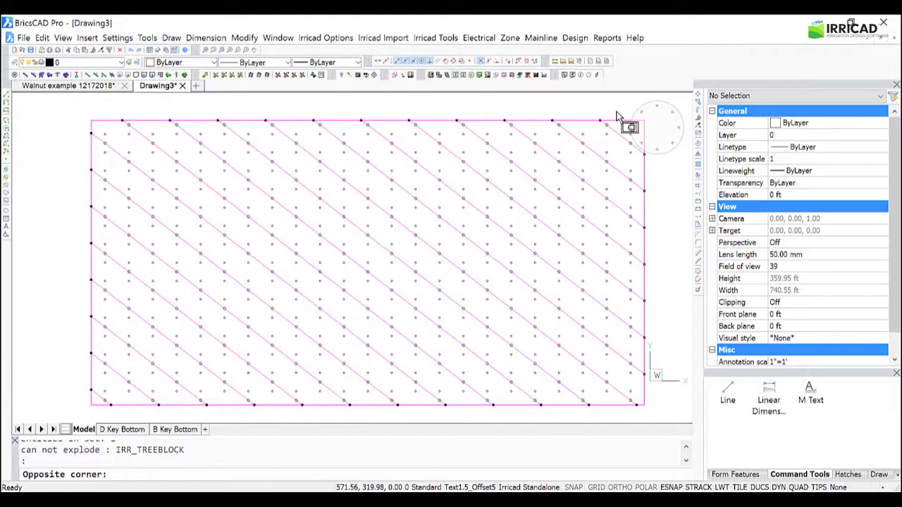
pyautogui.scroll(5, 542, 115)
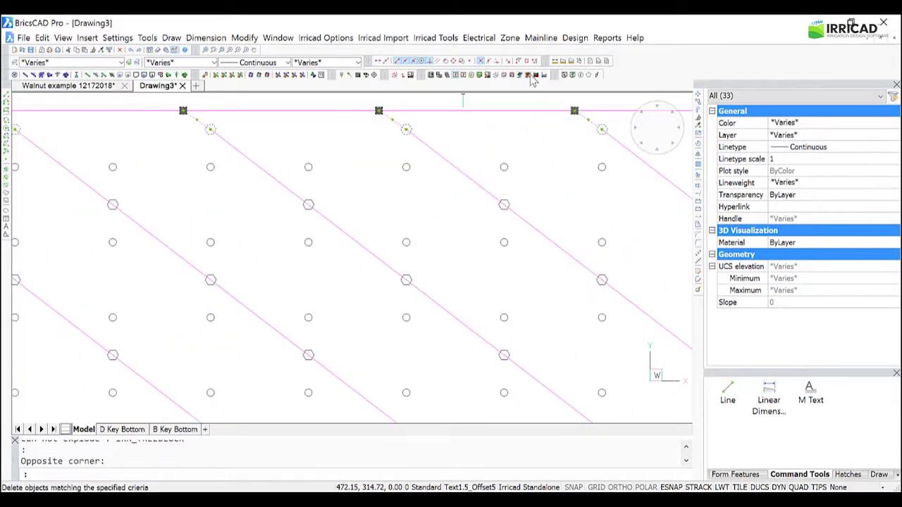
pyautogui.click(533, 74)
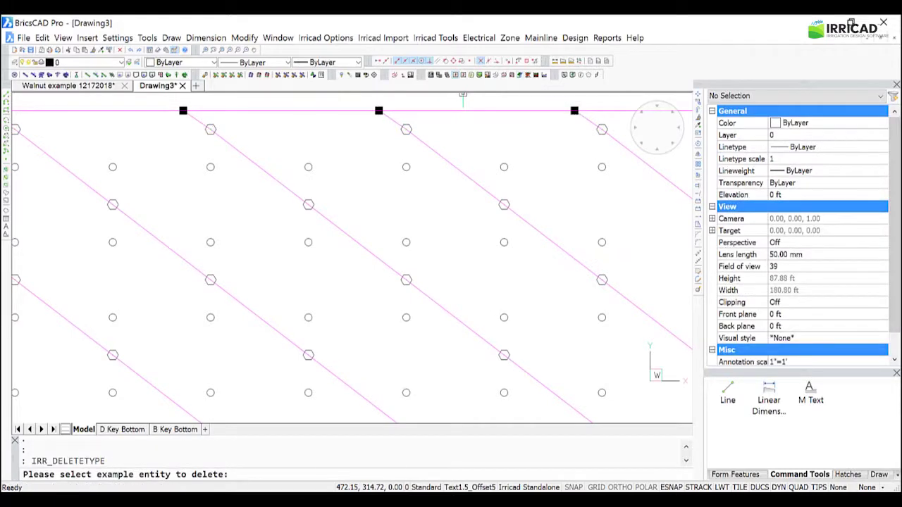
pyautogui.click(390, 120)
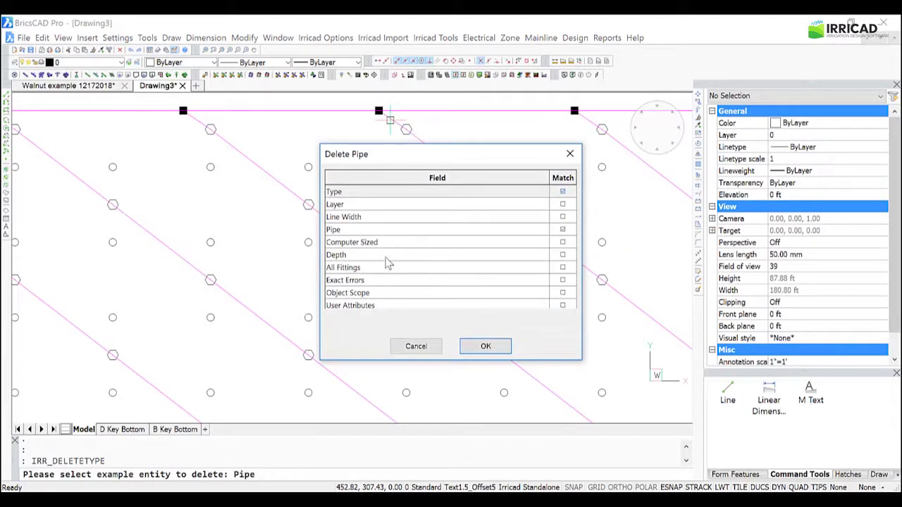
pyautogui.click(483, 346)
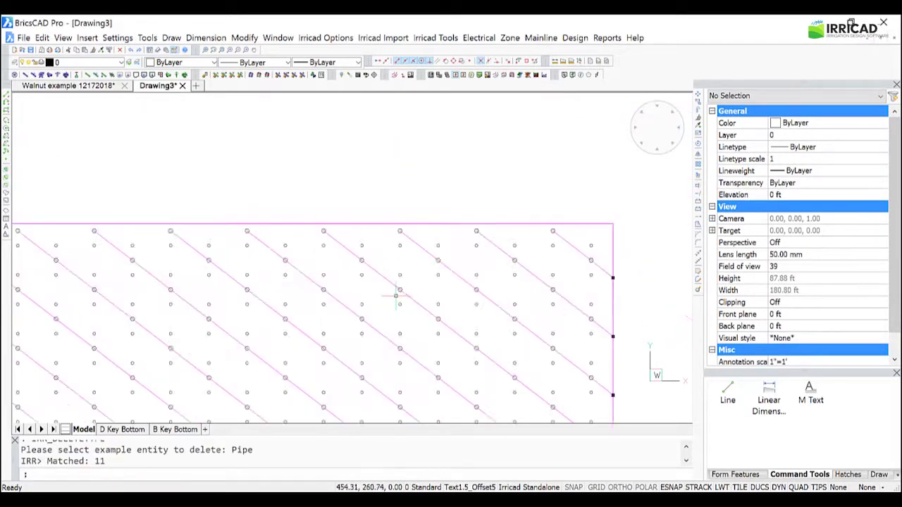
pyautogui.scroll(-3, 399, 295)
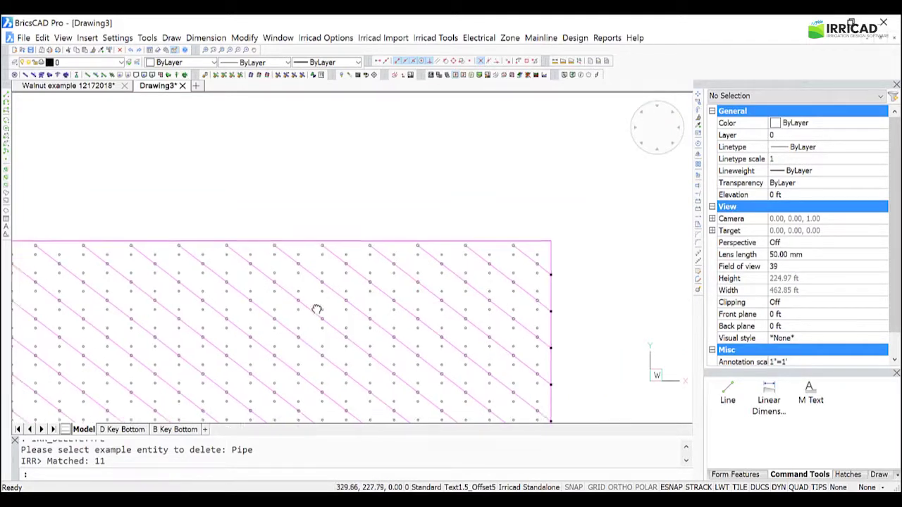
pyautogui.moveTo(316, 308)
pyautogui.mouseDown(button='middle')
pyautogui.moveTo(398, 225)
pyautogui.moveTo(391, 206)
pyautogui.mouseUp(button='middle')
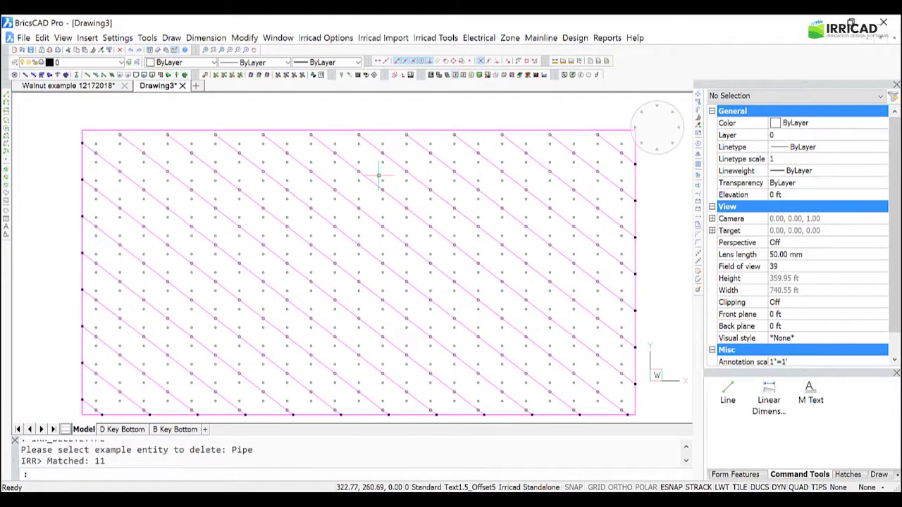